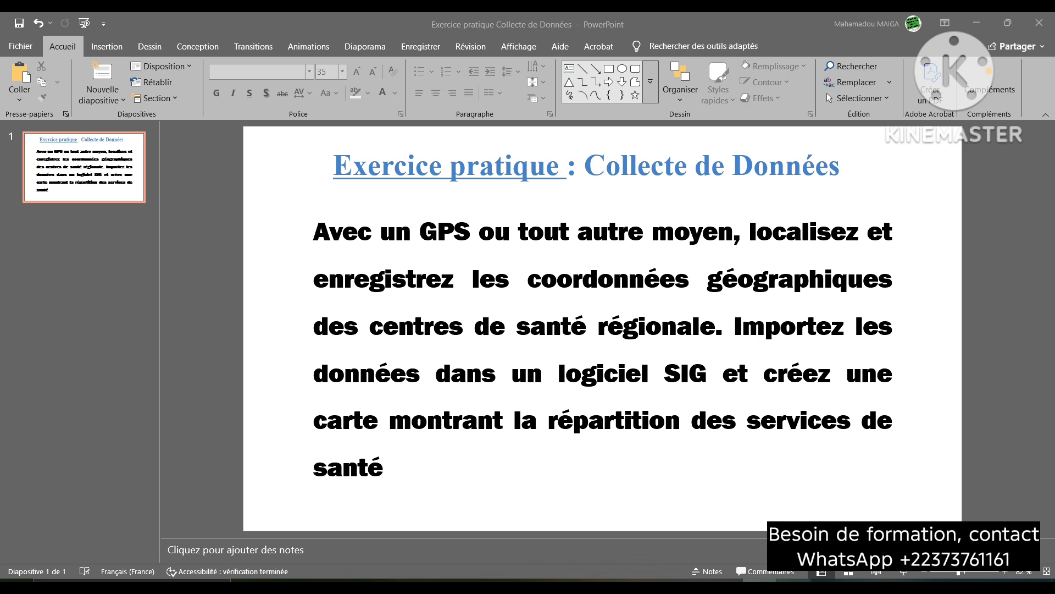
Review the regional hospitals table in Excel, then return to the exercise statement in PowerPoint
{"action": "left_click", "coordinate": [794, 587]}
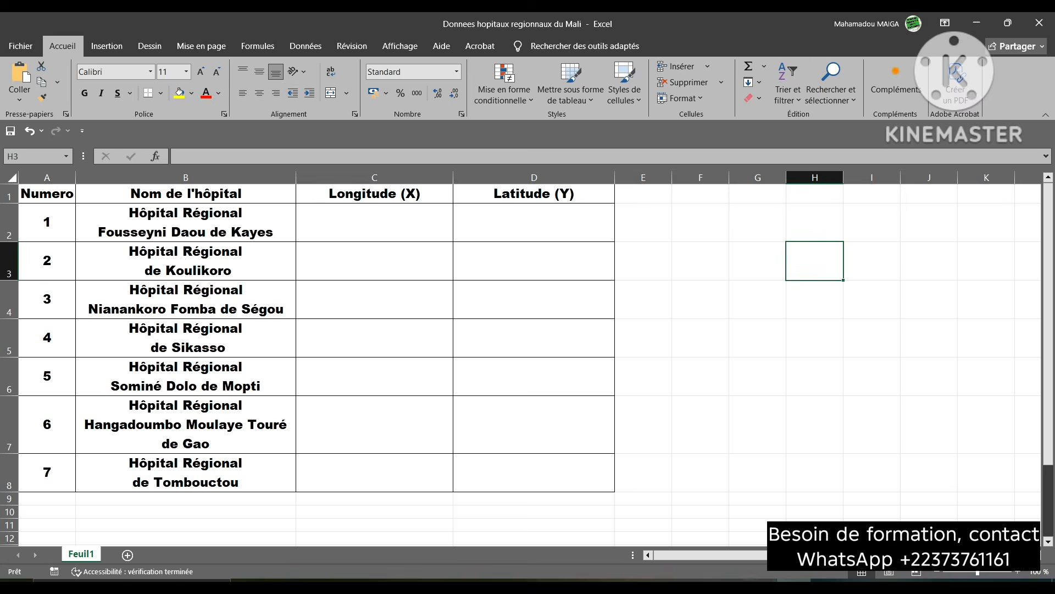
{"action": "key", "text": "alt+Tab"}
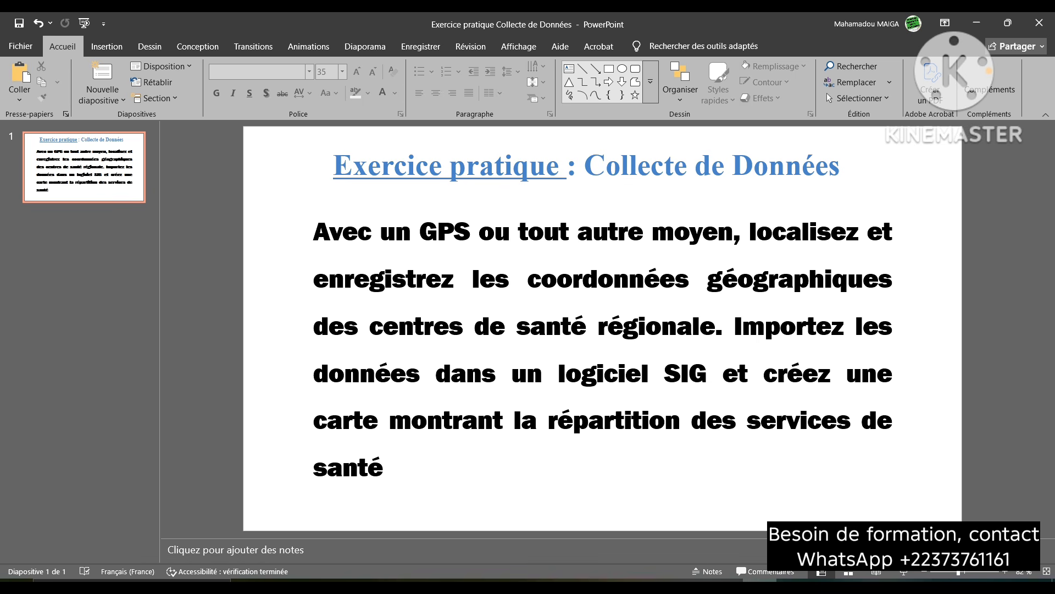
{"action": "right_click", "coordinate": [469, 229]}
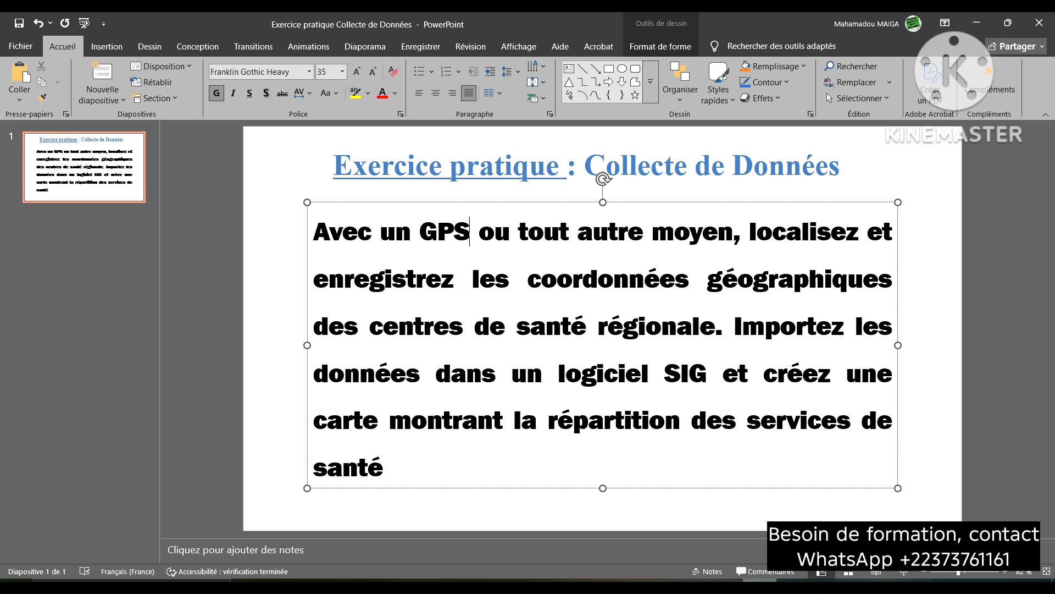
Switch to the web browser, search the web for google maps in a new tab and open the Google Maps site
{"action": "left_click", "coordinate": [794, 585]}
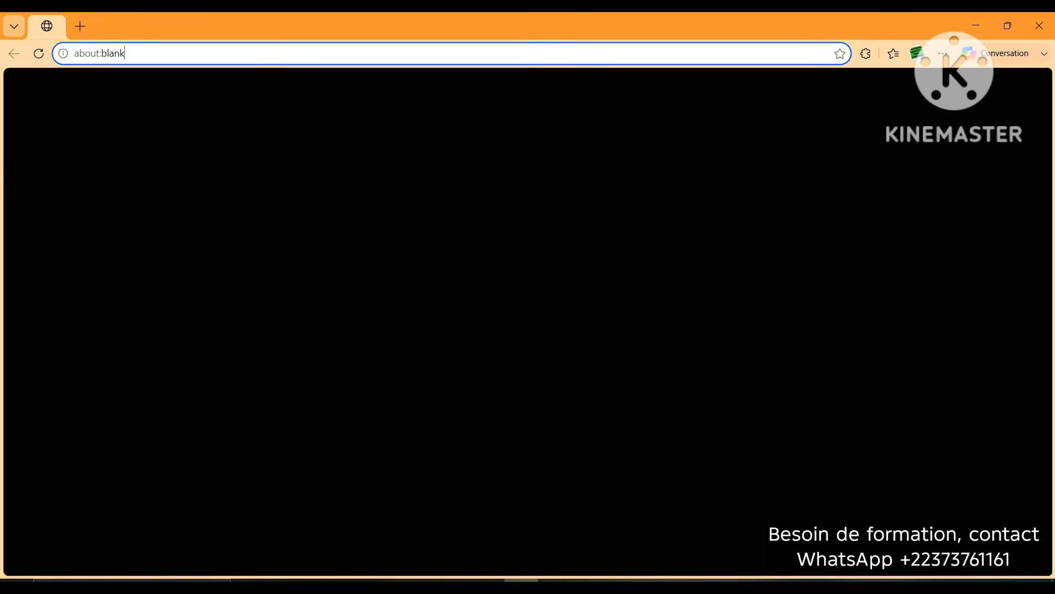
{"action": "key", "text": "ctrl+t"}
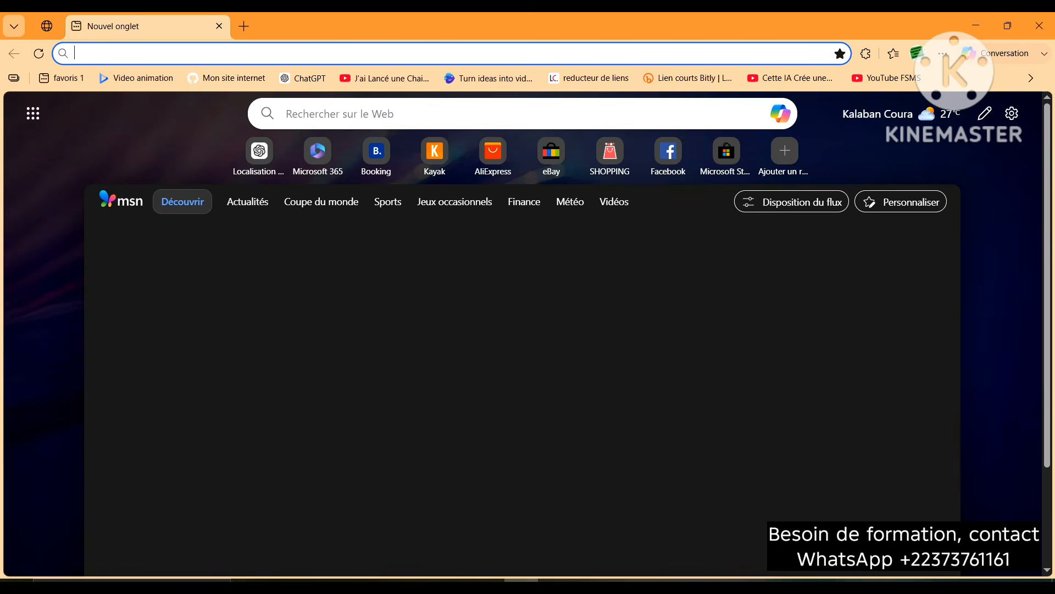
{"action": "left_click", "coordinate": [387, 114]}
{"action": "type", "text": "g"}
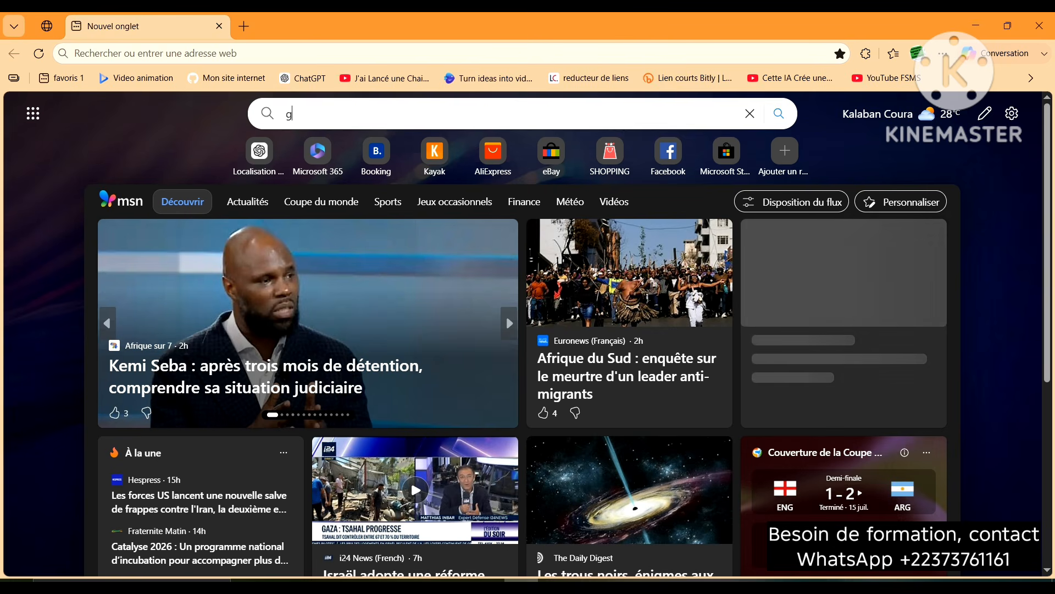
{"action": "type", "text": "oogle"}
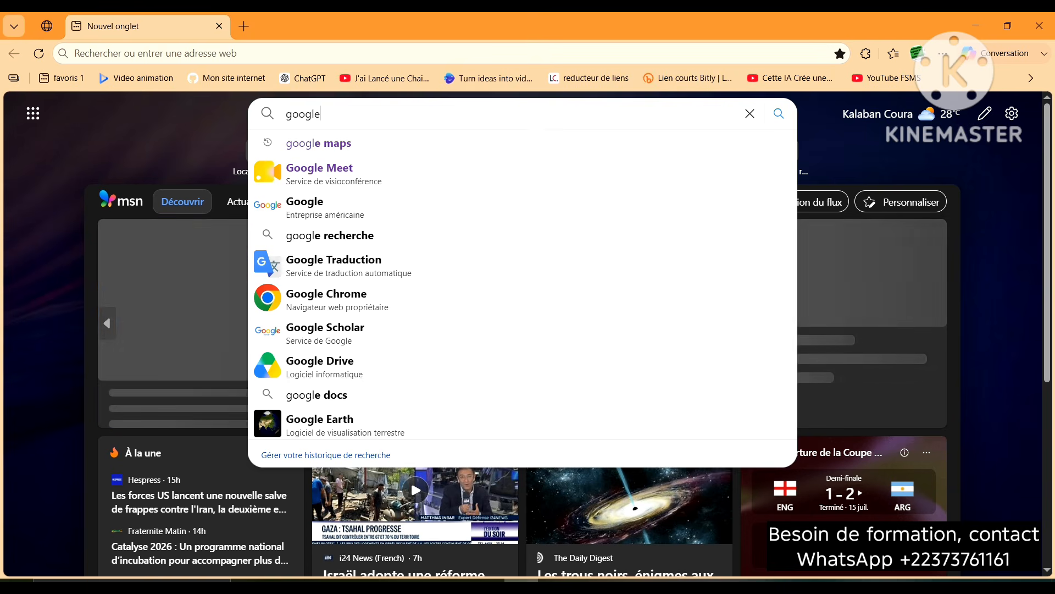
{"action": "type", "text": " ma"}
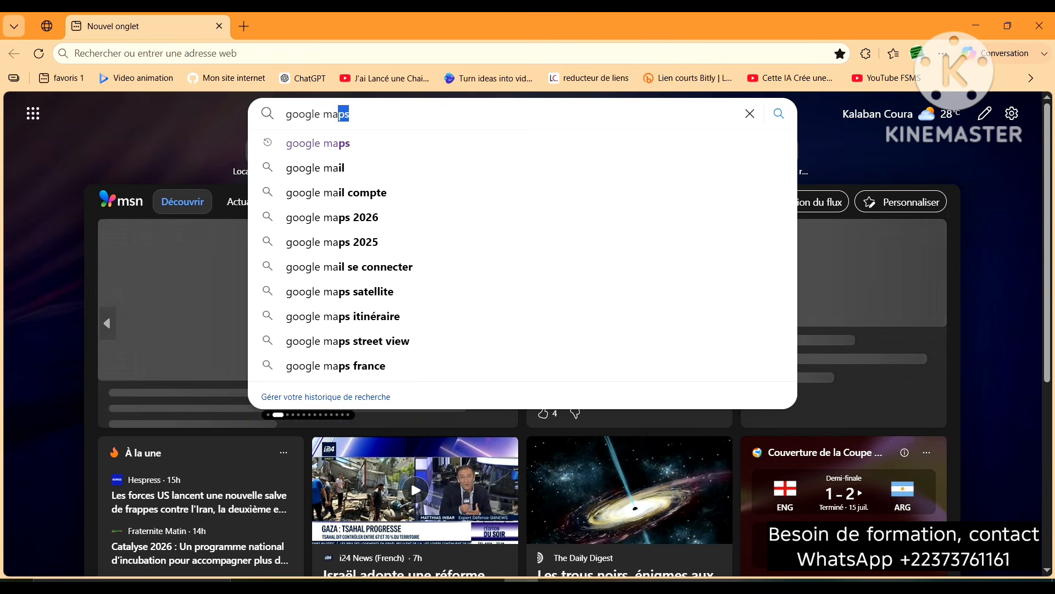
{"action": "type", "text": "p"}
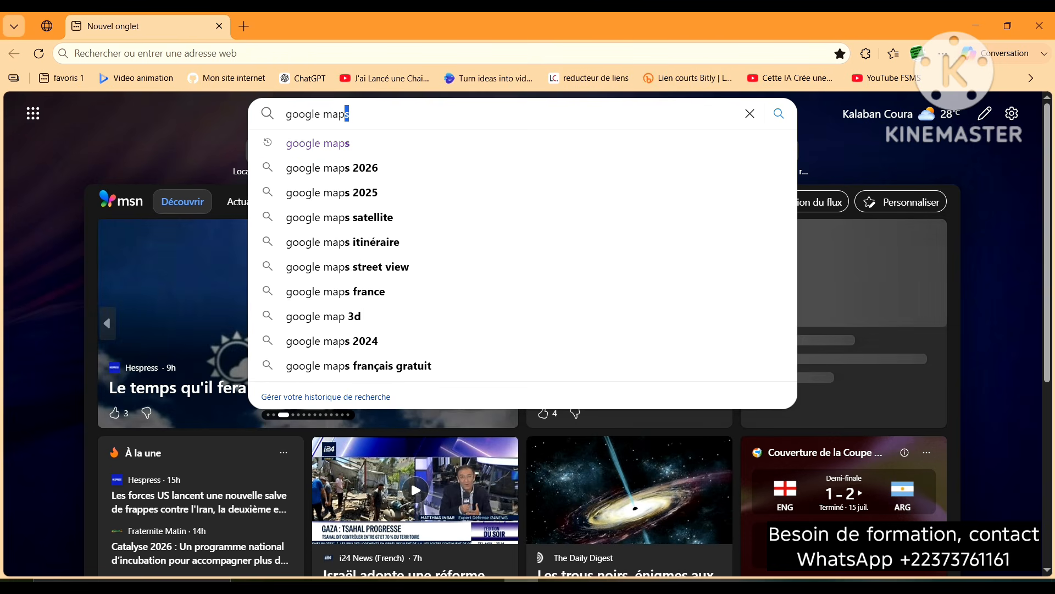
{"action": "key", "text": "Return"}
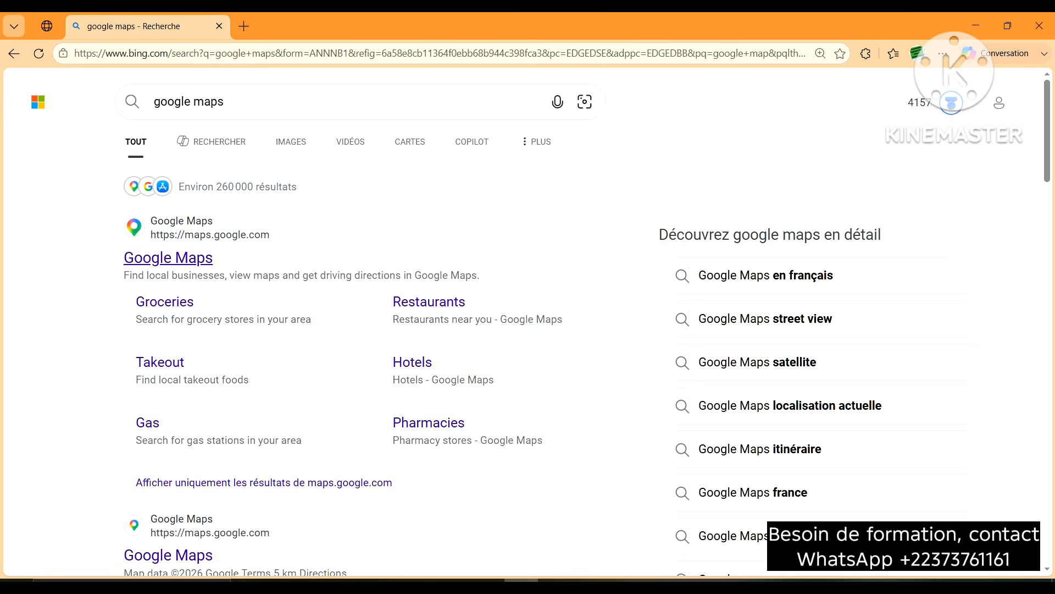
{"action": "left_click", "coordinate": [169, 258]}
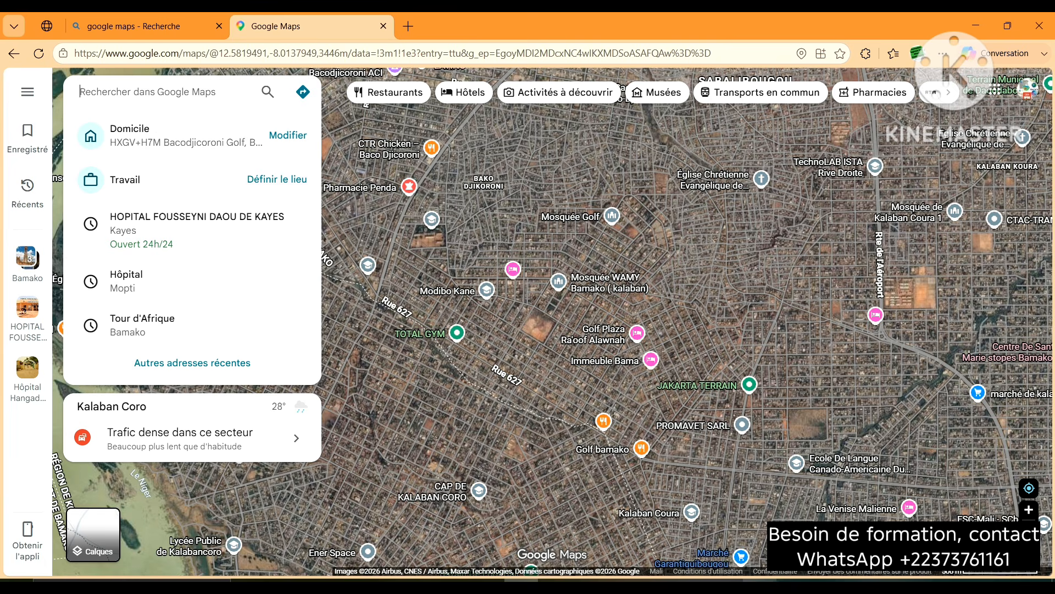
Switch to the Excel table and copy the full name of the Kayes regional hospital from cell B2
{"action": "key", "text": "alt+Tab"}
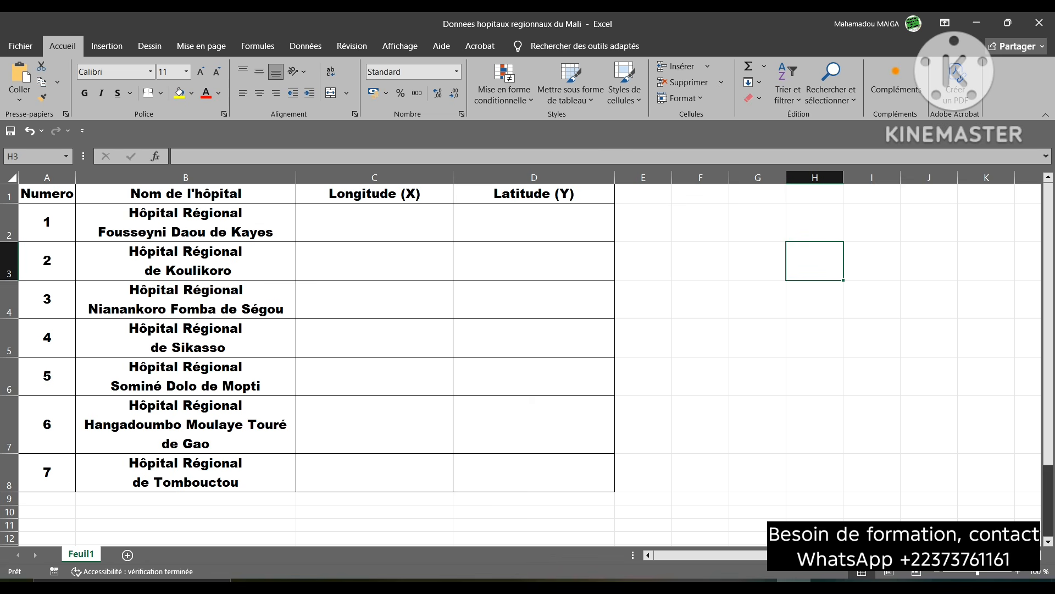
{"action": "double_click", "coordinate": [126, 214]}
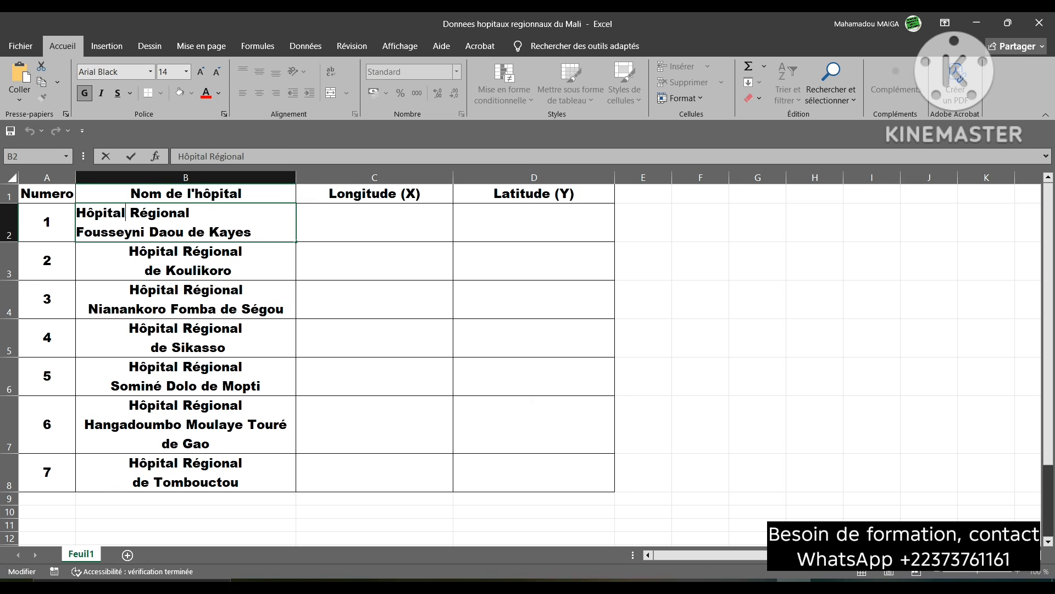
{"action": "left_click_drag", "start_coordinate": [77, 212], "coordinate": [244, 232]}
{"action": "key", "text": "ctrl+c"}
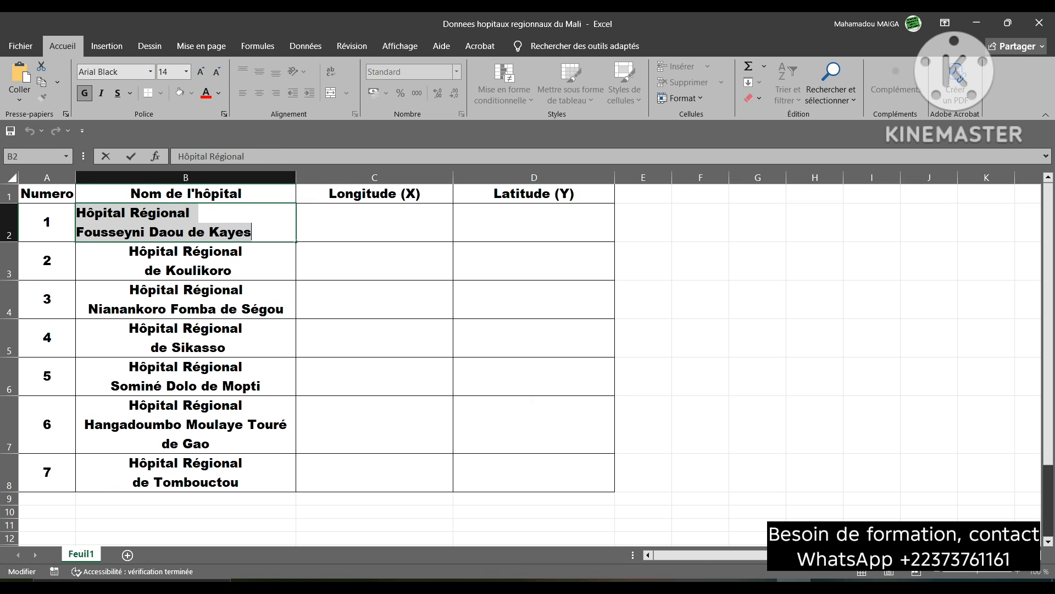
{"action": "right_click", "coordinate": [142, 222]}
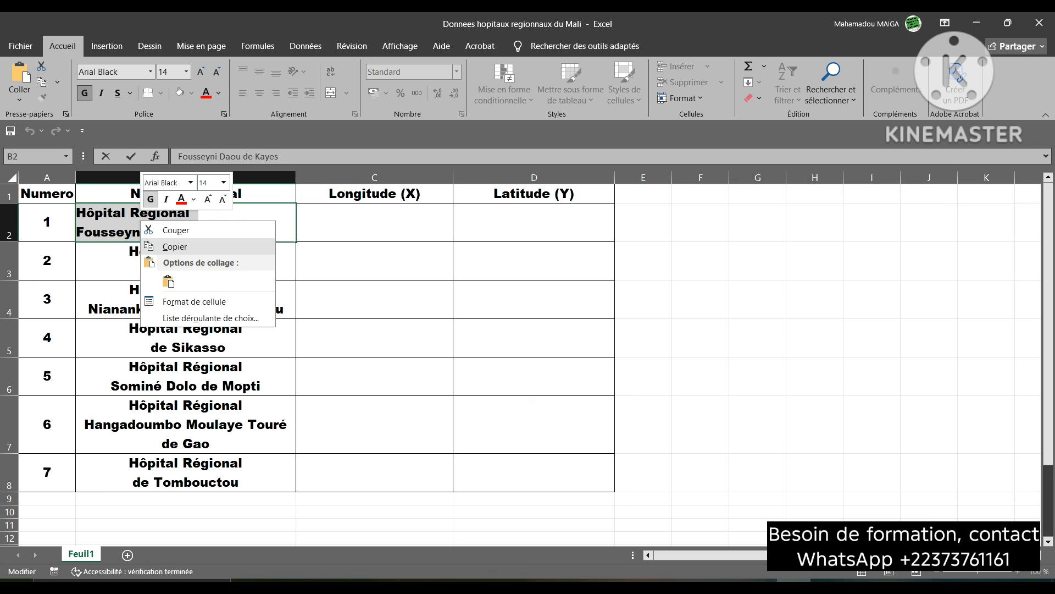
{"action": "left_click", "coordinate": [175, 246]}
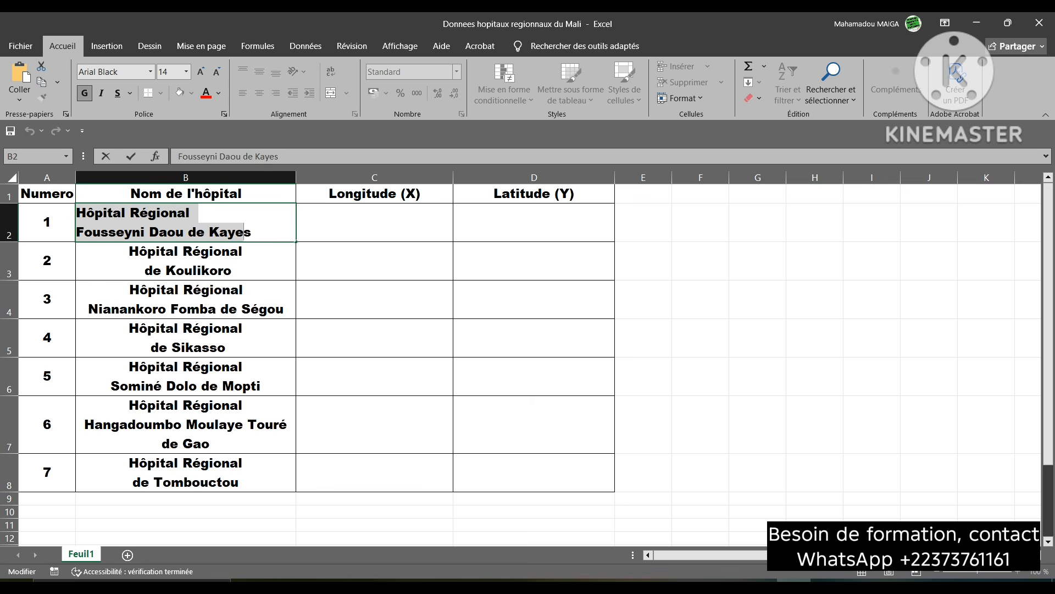
Return to Google Maps and search for the copied Kayes hospital name
{"action": "key", "text": "alt+Tab"}
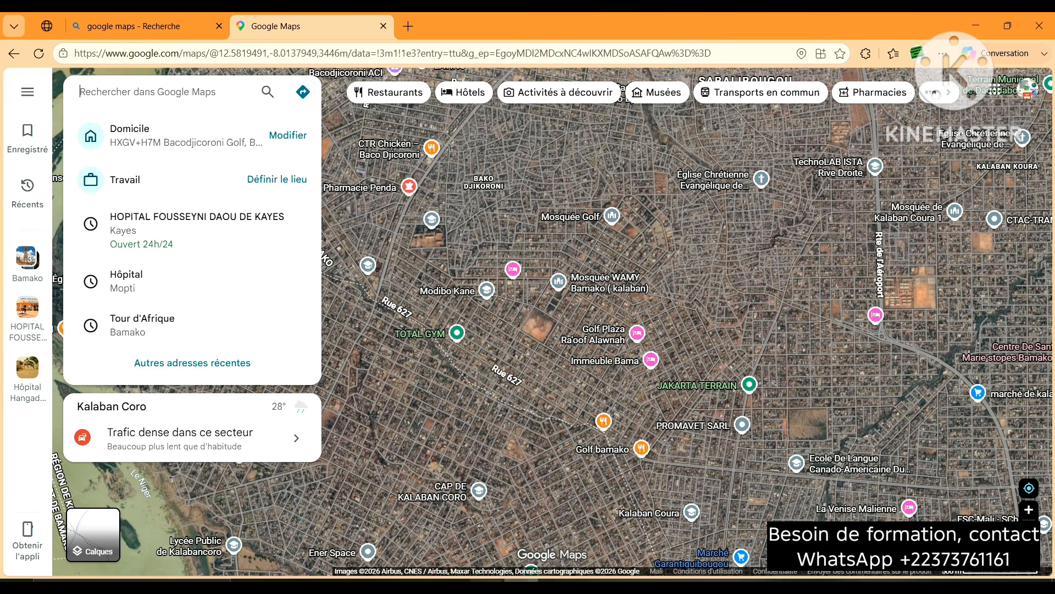
{"action": "right_click", "coordinate": [122, 91]}
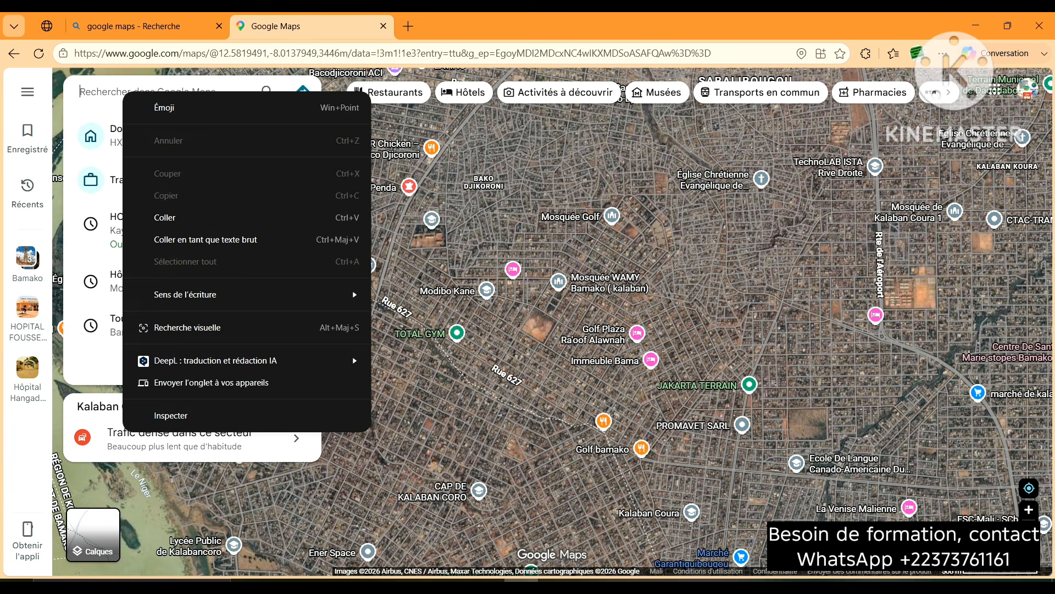
{"action": "left_click", "coordinate": [165, 217]}
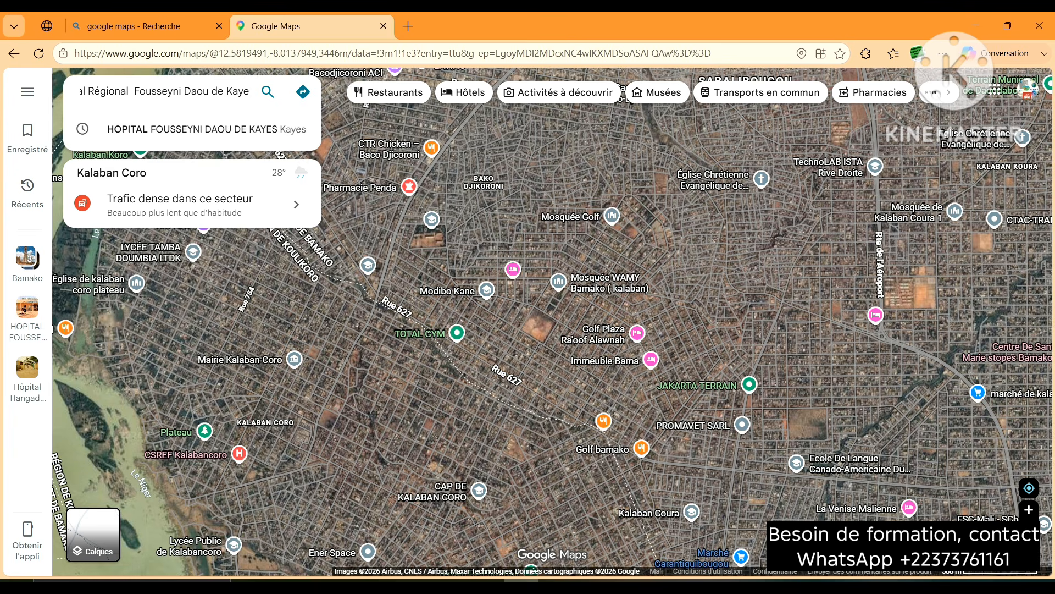
{"action": "key", "text": "Return"}
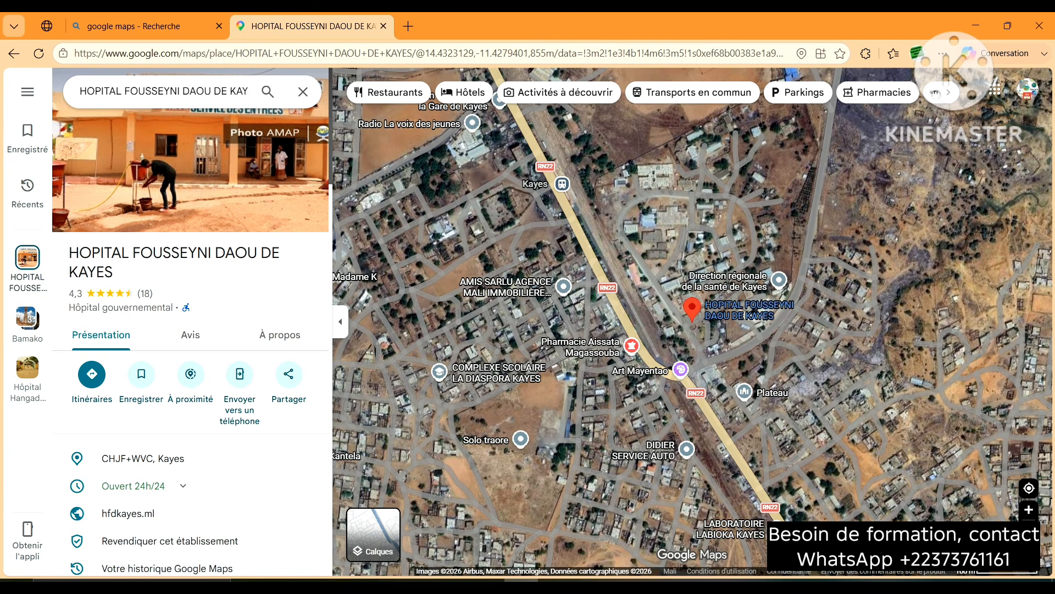
Copy the geographic coordinates at the tip of the Kayes hospital marker on the map
{"action": "mouse_move", "coordinate": [694, 315]}
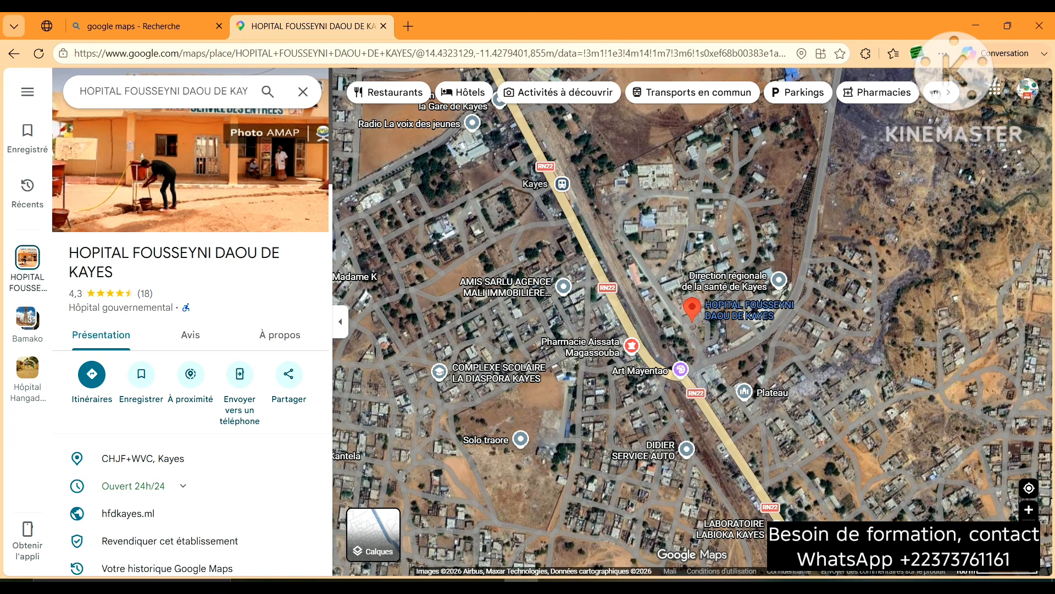
{"action": "right_click", "coordinate": [692, 318]}
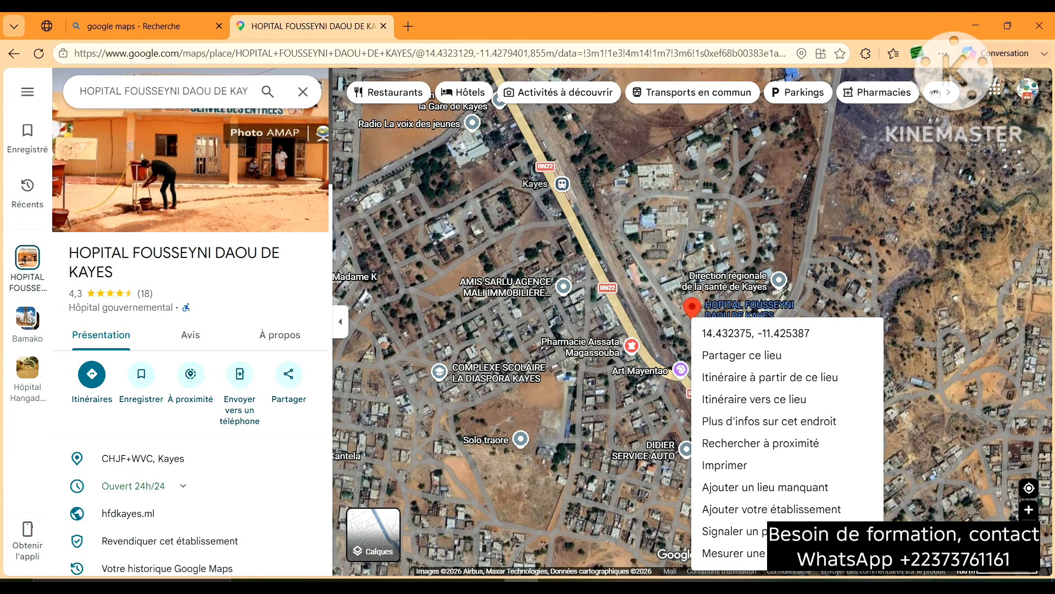
{"action": "left_click", "coordinate": [755, 333]}
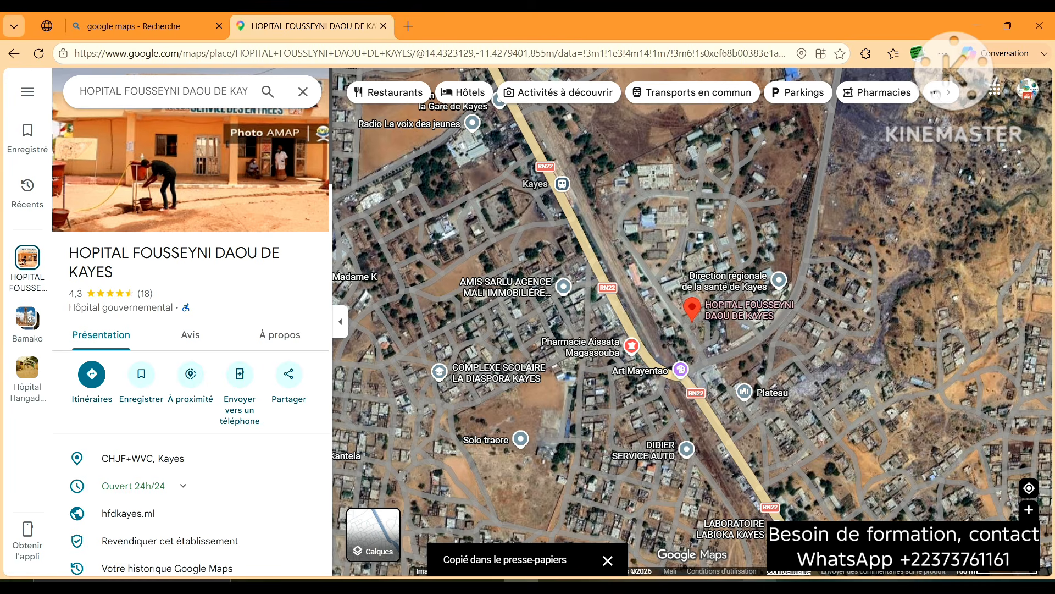
Switch to Excel and paste the copied coordinates into the Kayes hospital's Latitude (Y) cell, D2
{"action": "key", "text": "alt+Tab"}
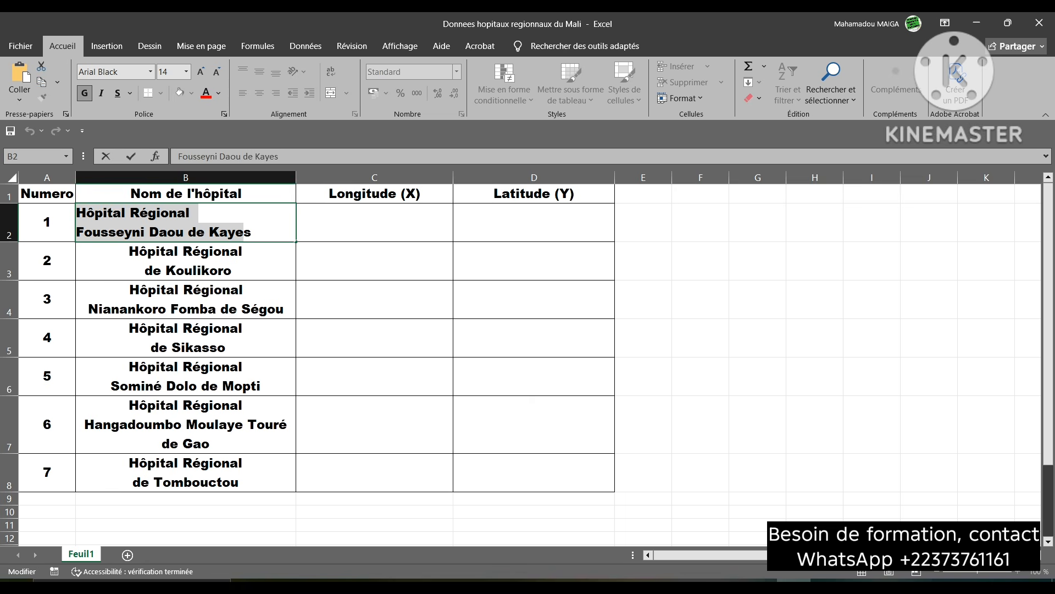
{"action": "left_click", "coordinate": [533, 222]}
{"action": "right_click", "coordinate": [512, 222]}
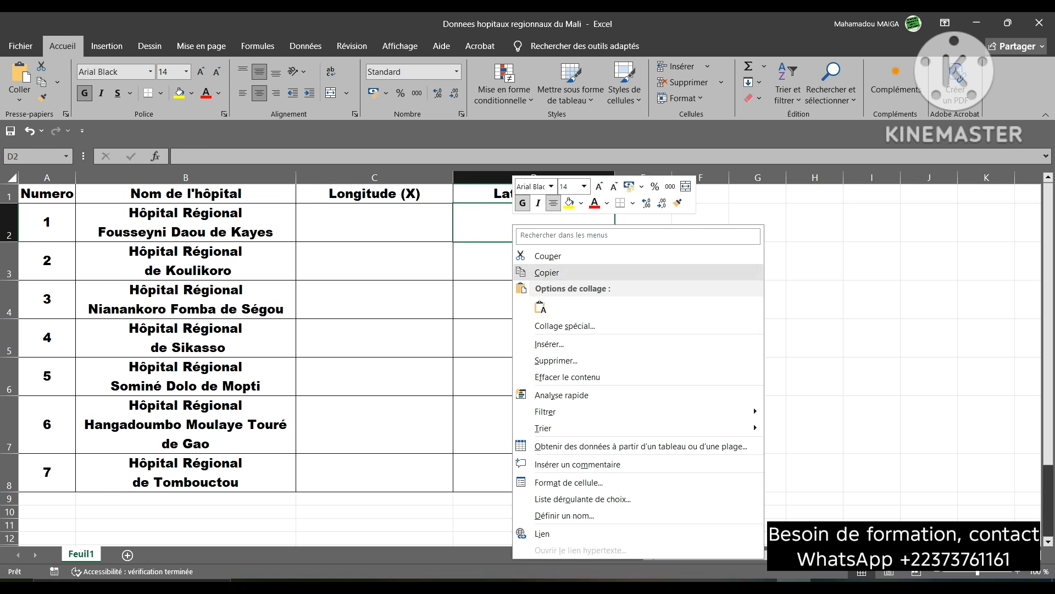
{"action": "left_click", "coordinate": [542, 306]}
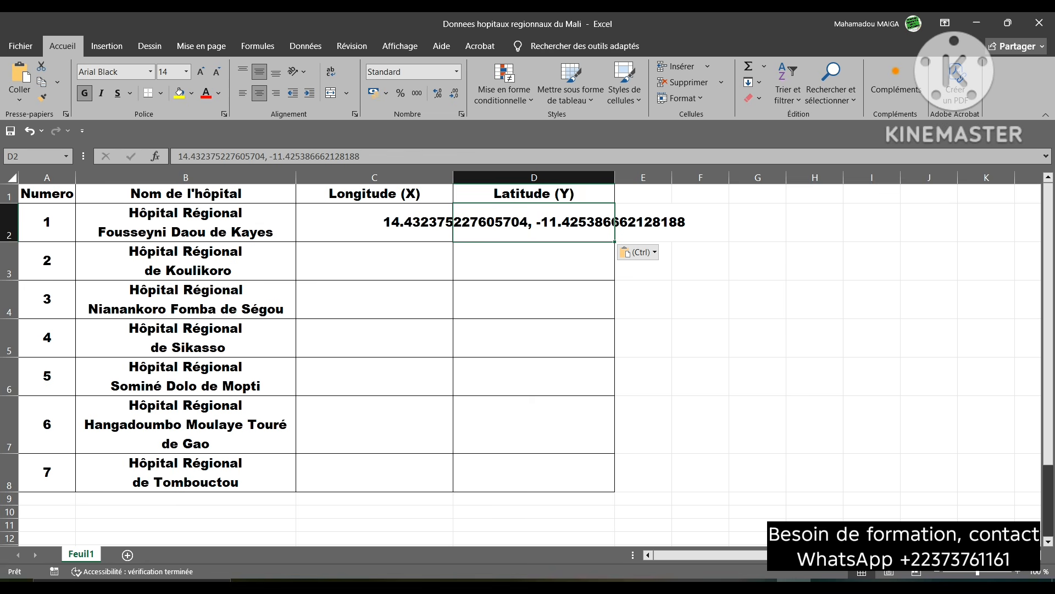
Move the longitude -11.425386662128188 from cell D2 into the Kayes hospital's Longitude (X) cell, C2
{"action": "double_click", "coordinate": [543, 222]}
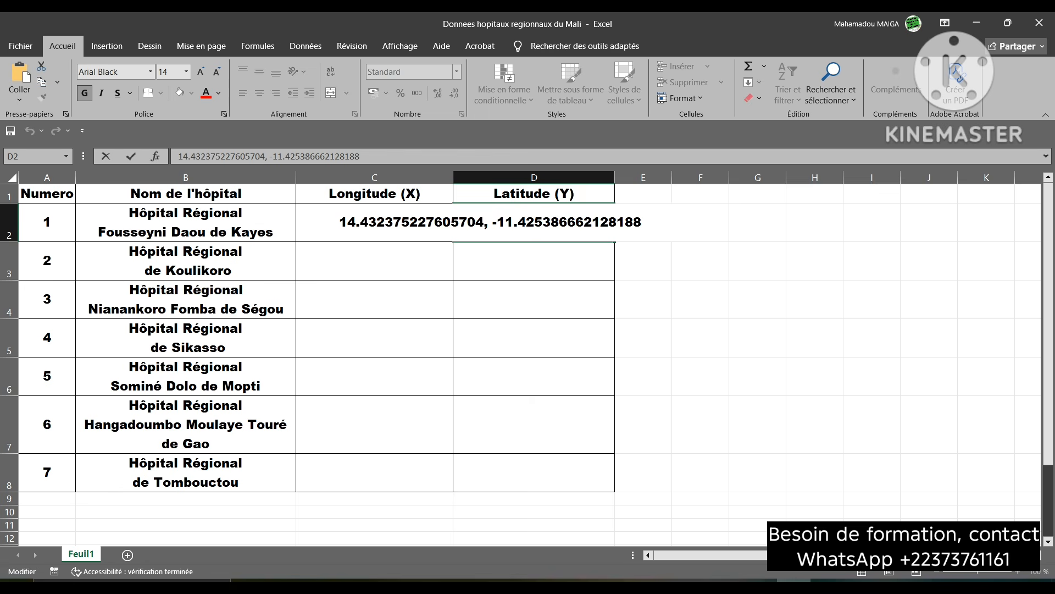
{"action": "left_click_drag", "start_coordinate": [492, 222], "coordinate": [641, 222]}
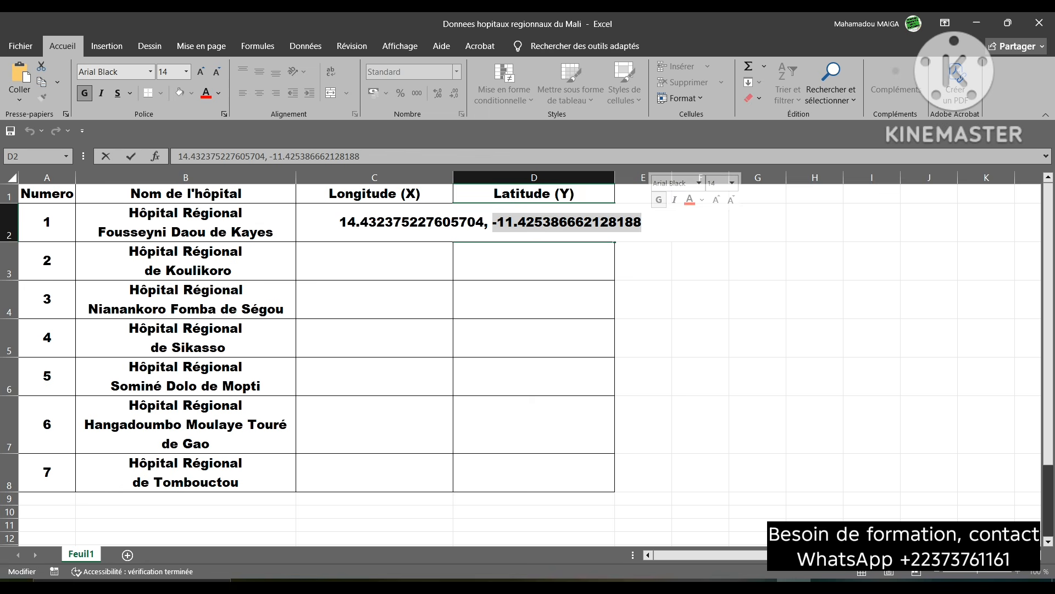
{"action": "right_click", "coordinate": [593, 222]}
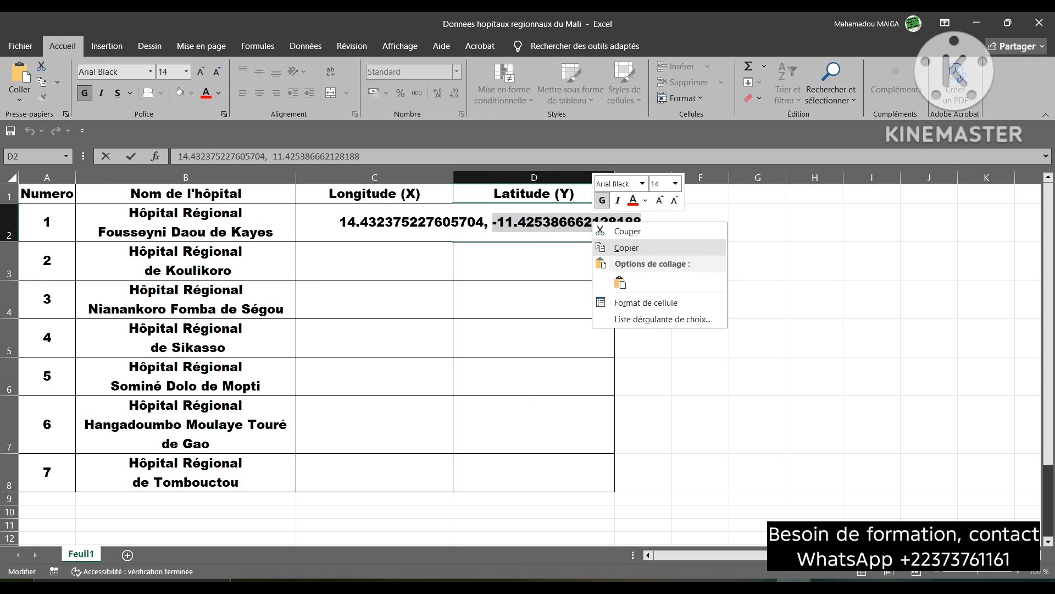
{"action": "left_click", "coordinate": [626, 248]}
{"action": "right_click", "coordinate": [568, 222]}
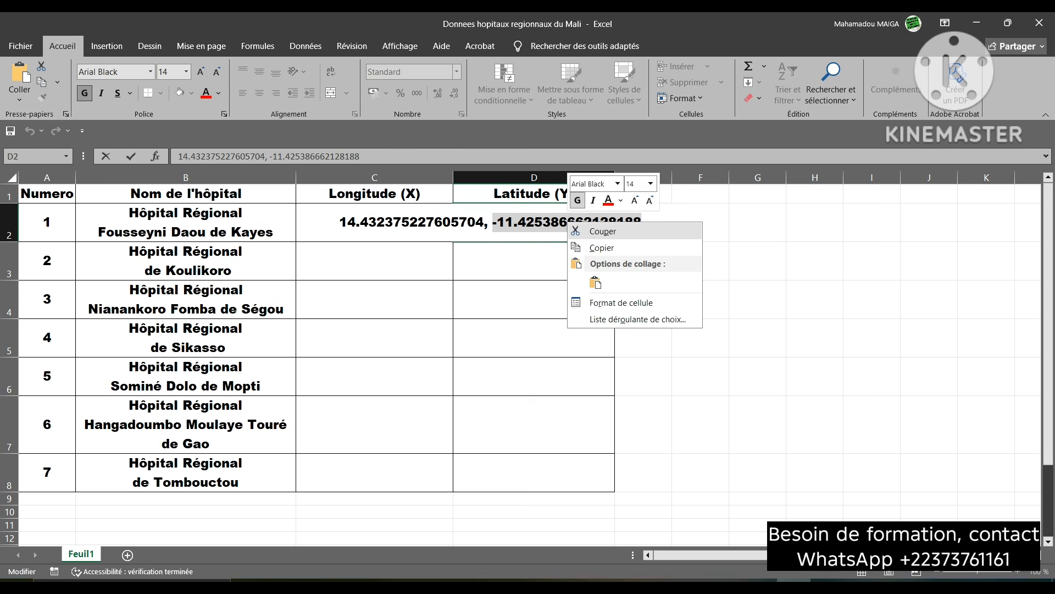
{"action": "left_click", "coordinate": [603, 231]}
{"action": "left_click", "coordinate": [815, 260]}
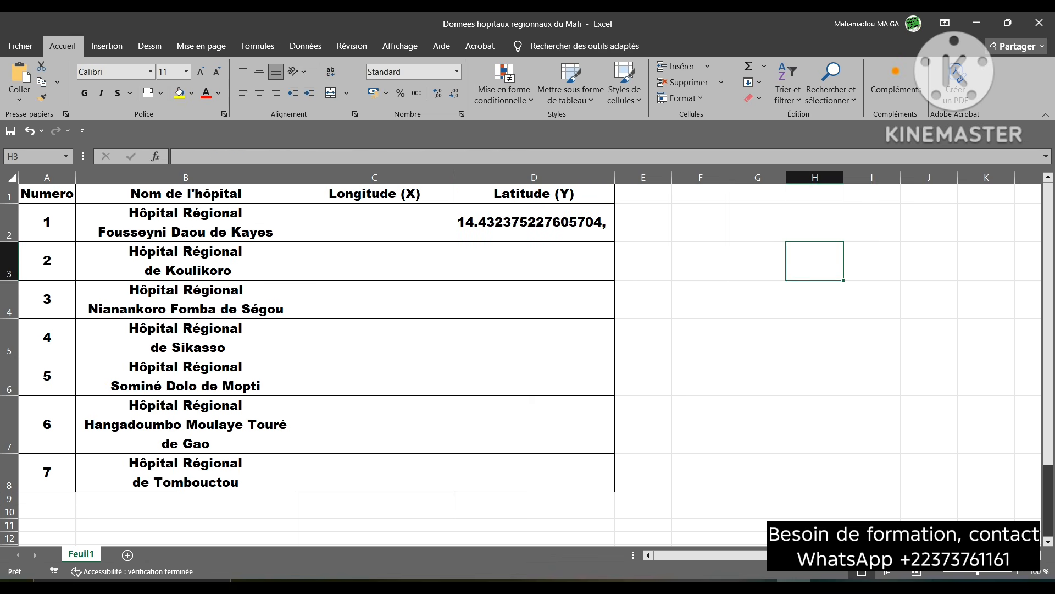
{"action": "double_click", "coordinate": [334, 222]}
{"action": "right_click", "coordinate": [334, 222]}
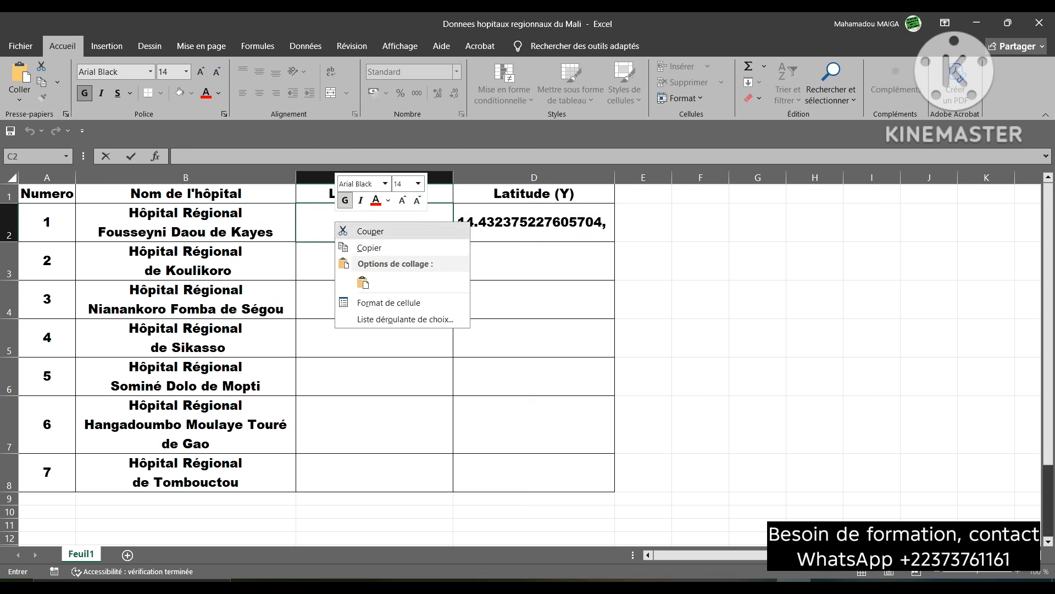
{"action": "left_click", "coordinate": [363, 283]}
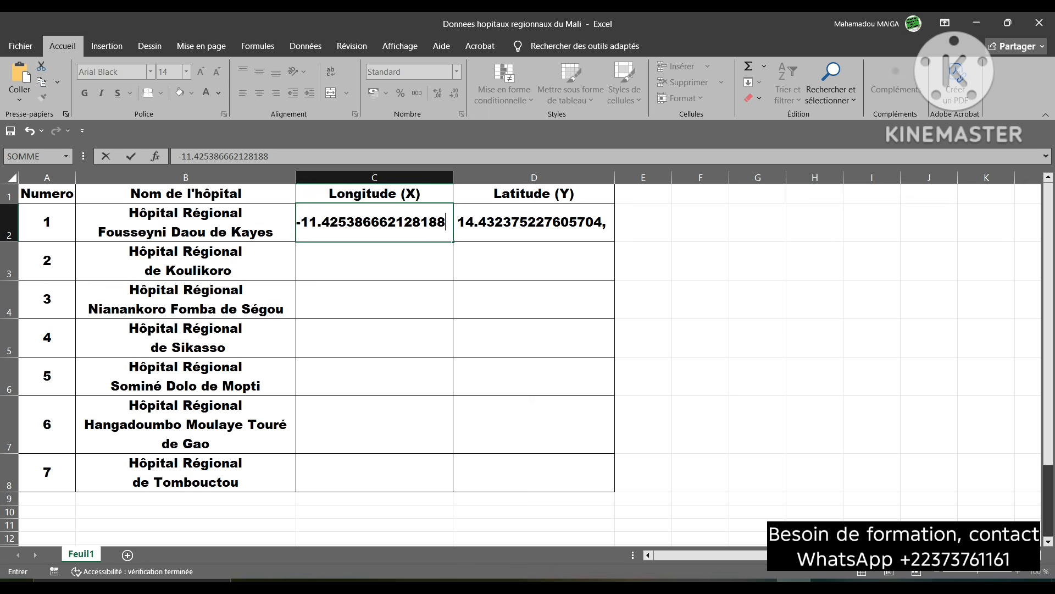
Switch to the Word document Document1 and copy the apostrophe character
{"action": "left_click", "coordinate": [310, 222]}
{"action": "left_click", "coordinate": [588, 522]}
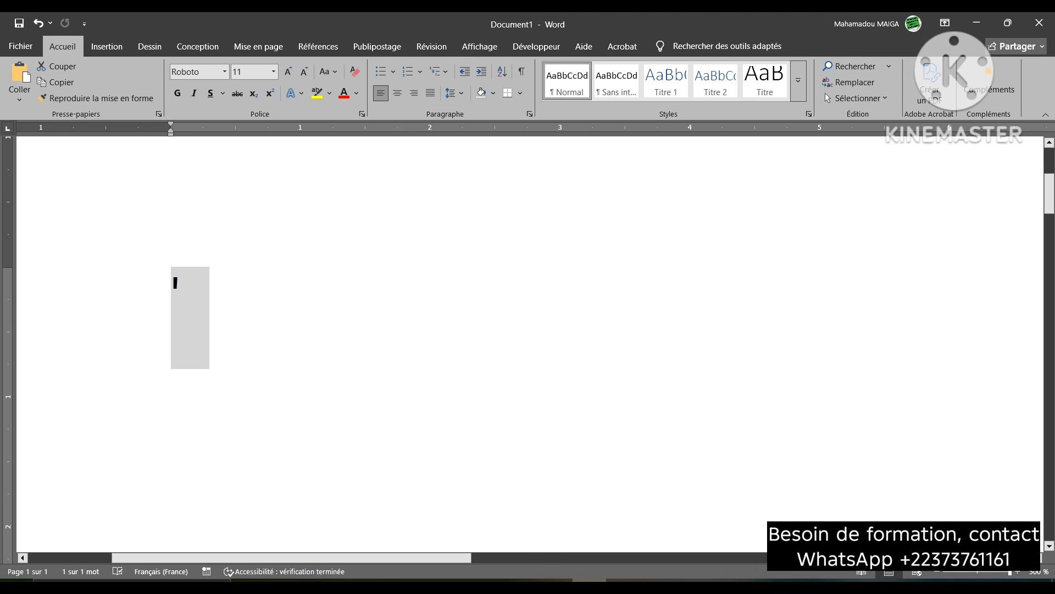
{"action": "right_click", "coordinate": [179, 281]}
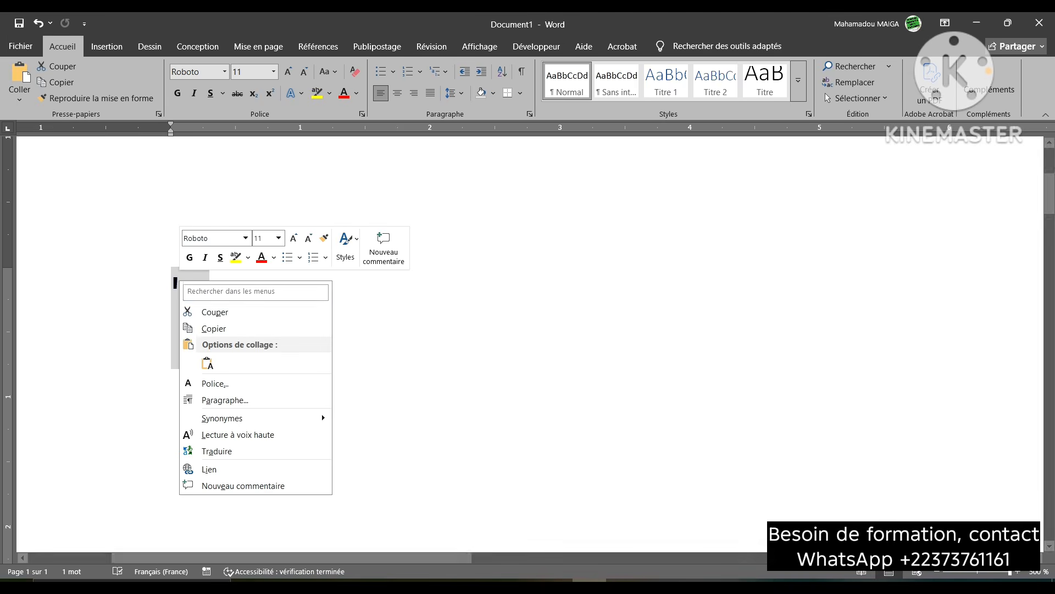
{"action": "left_click", "coordinate": [214, 328]}
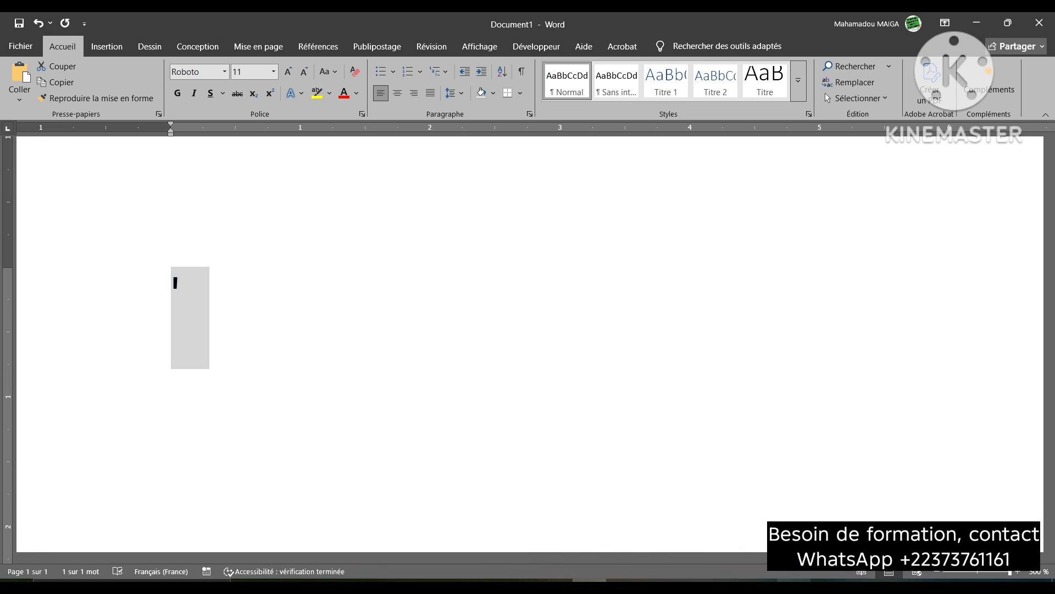
Return to Excel and insert an apostrophe before the Kayes hospital's longitude in cell C2
{"action": "mouse_move", "coordinate": [794, 580]}
{"action": "left_click", "coordinate": [793, 533]}
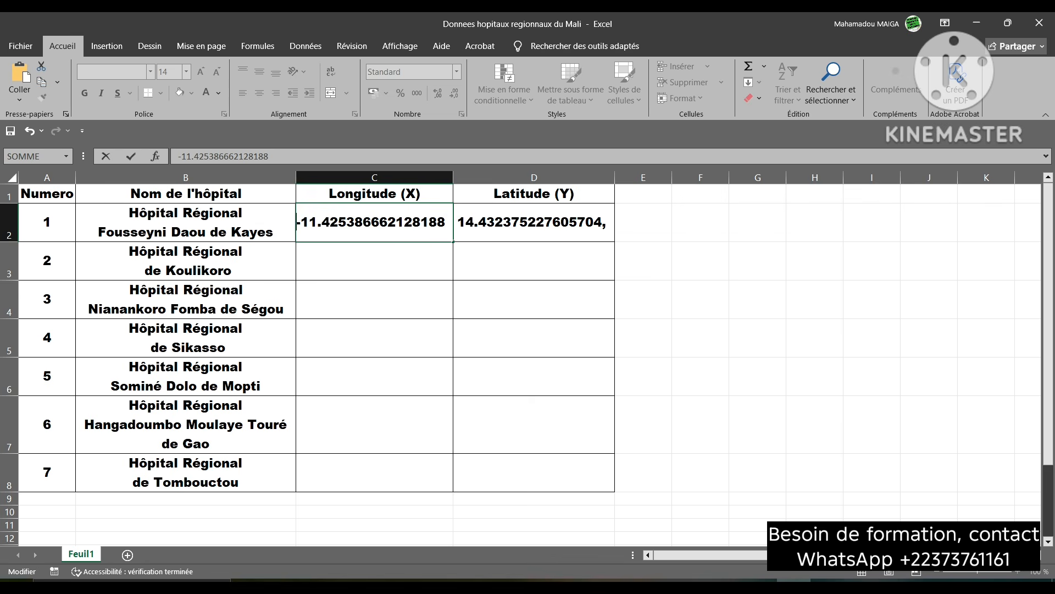
{"action": "right_click", "coordinate": [299, 218]}
{"action": "key", "text": "Escape"}
{"action": "type", "text": "'"}
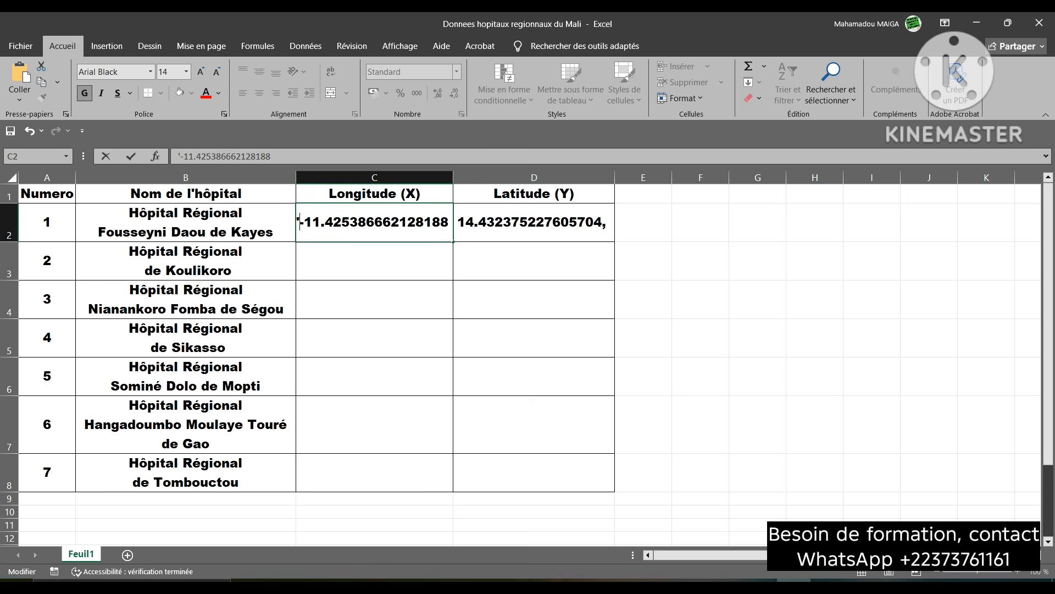
{"action": "key", "text": "Return"}
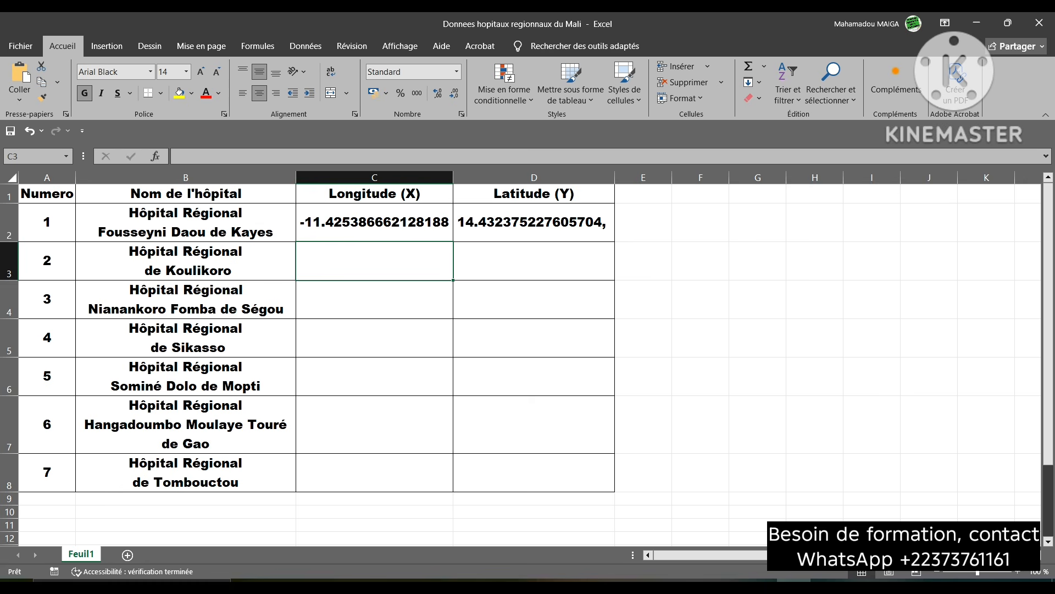
Shorten the Kayes hospital's longitude in cell C2 to six decimals, -11.425386
{"action": "left_click", "coordinate": [374, 222]}
{"action": "double_click", "coordinate": [369, 222]}
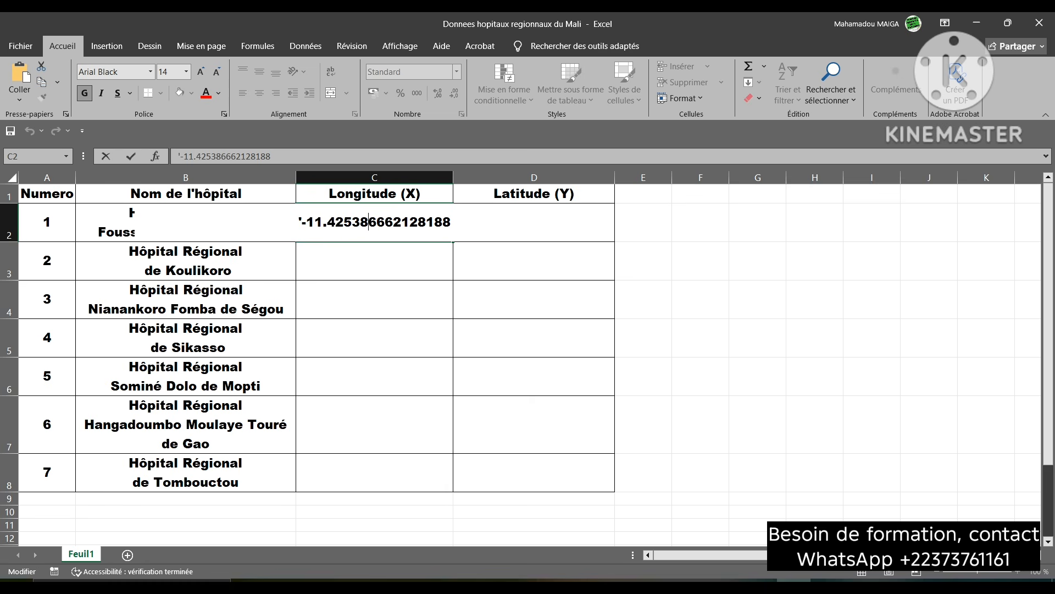
{"action": "left_click_drag", "start_coordinate": [418, 222], "coordinate": [451, 222]}
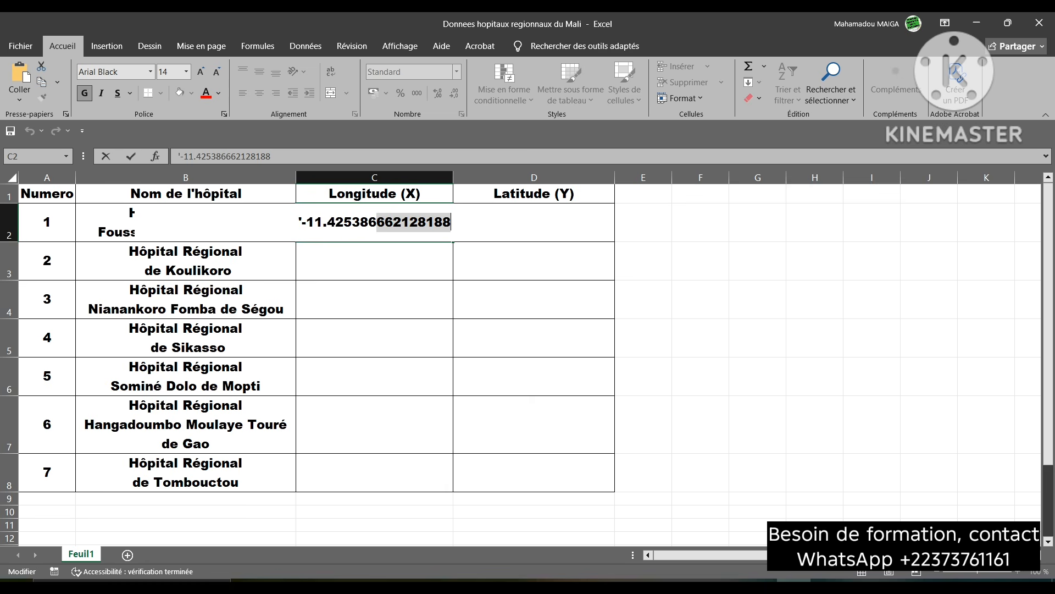
{"action": "key", "text": "Delete"}
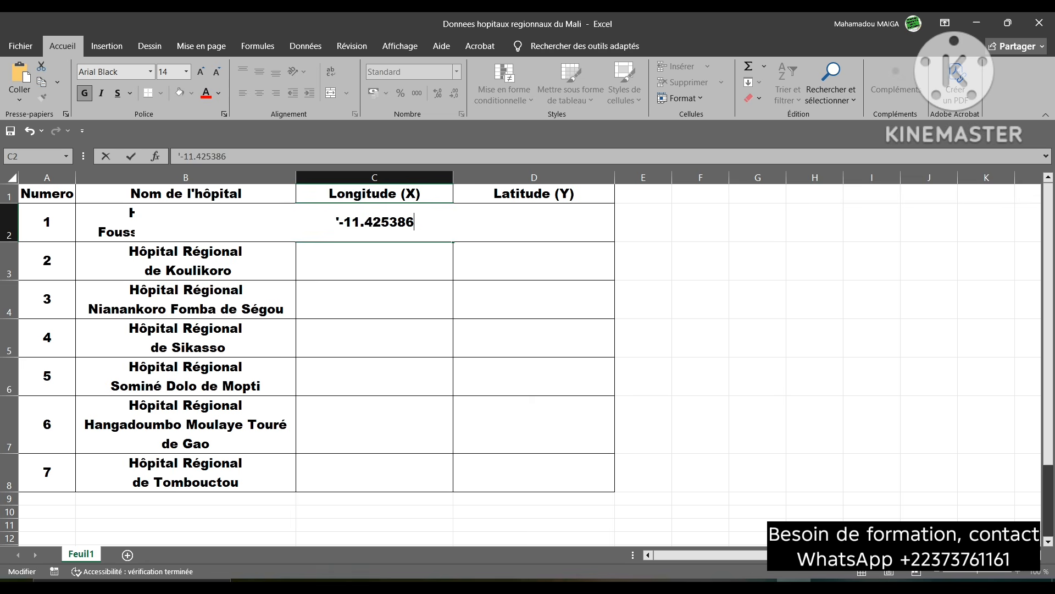
{"action": "left_click", "coordinate": [757, 260]}
Shorten the Kayes hospital's latitude in cell D2 to 14.432375, removing the trailing comma
{"action": "double_click", "coordinate": [532, 222]}
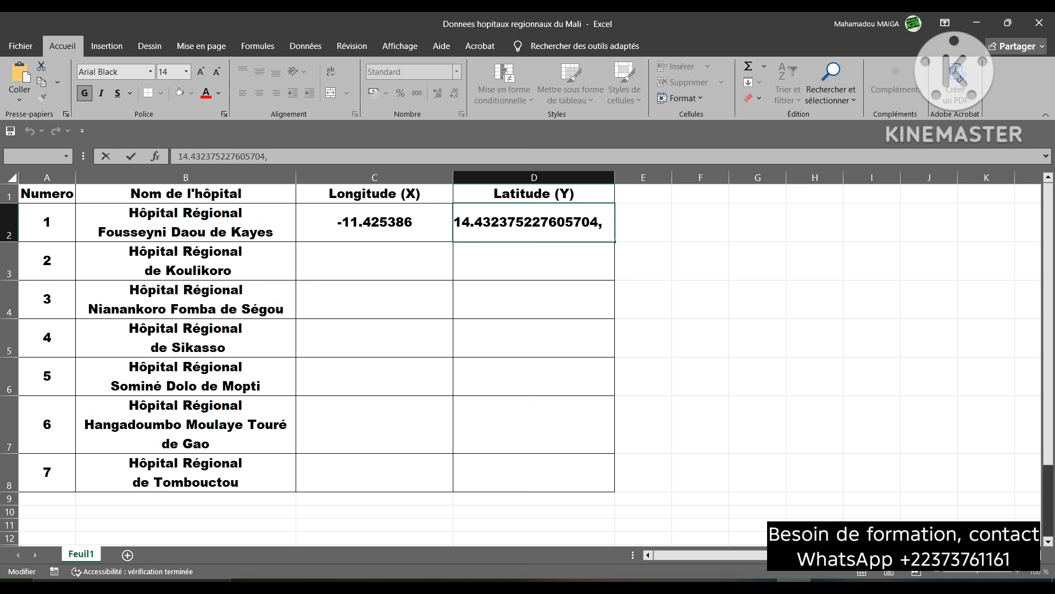
{"action": "left_click_drag", "start_coordinate": [523, 223], "coordinate": [604, 222]}
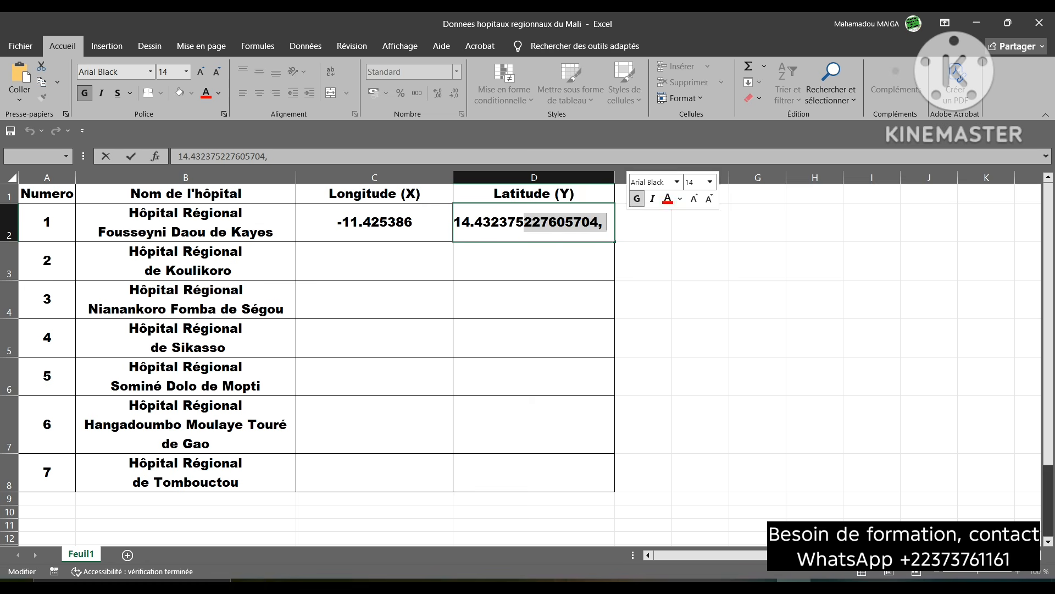
{"action": "key", "text": "Delete"}
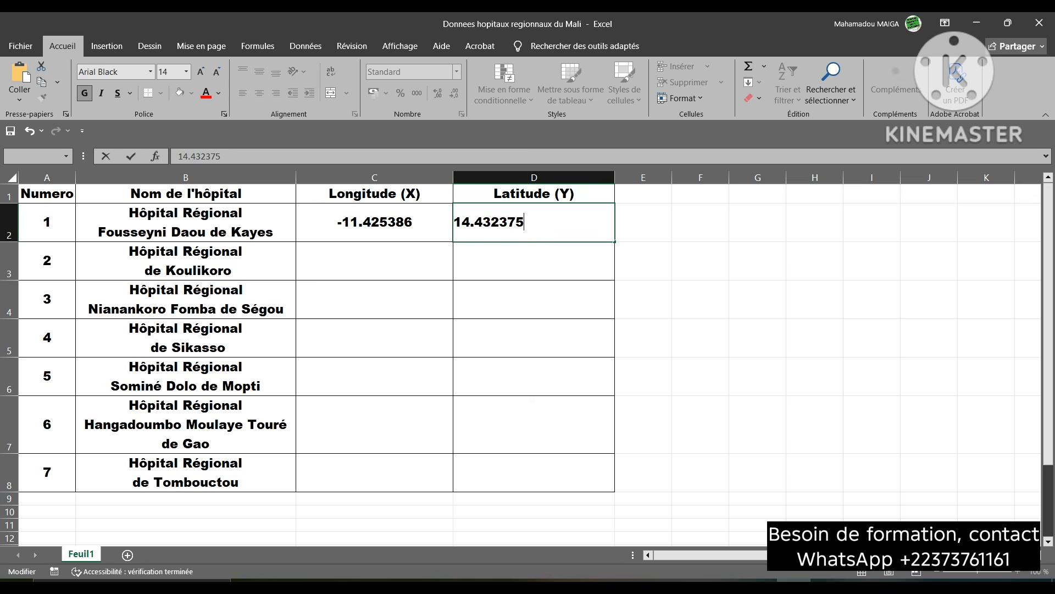
{"action": "left_click", "coordinate": [643, 261]}
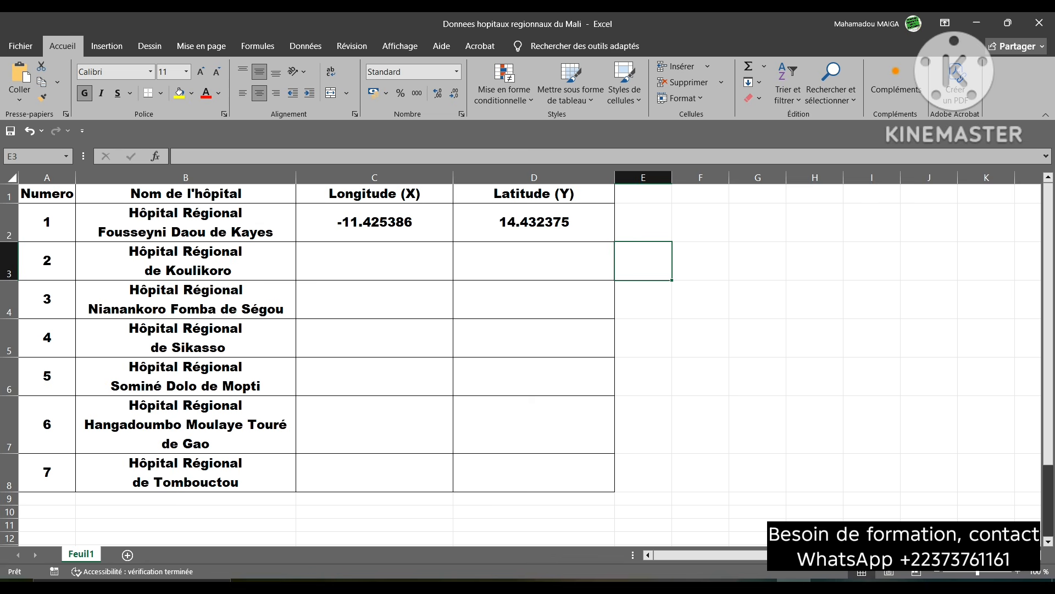
{"action": "left_click", "coordinate": [872, 299]}
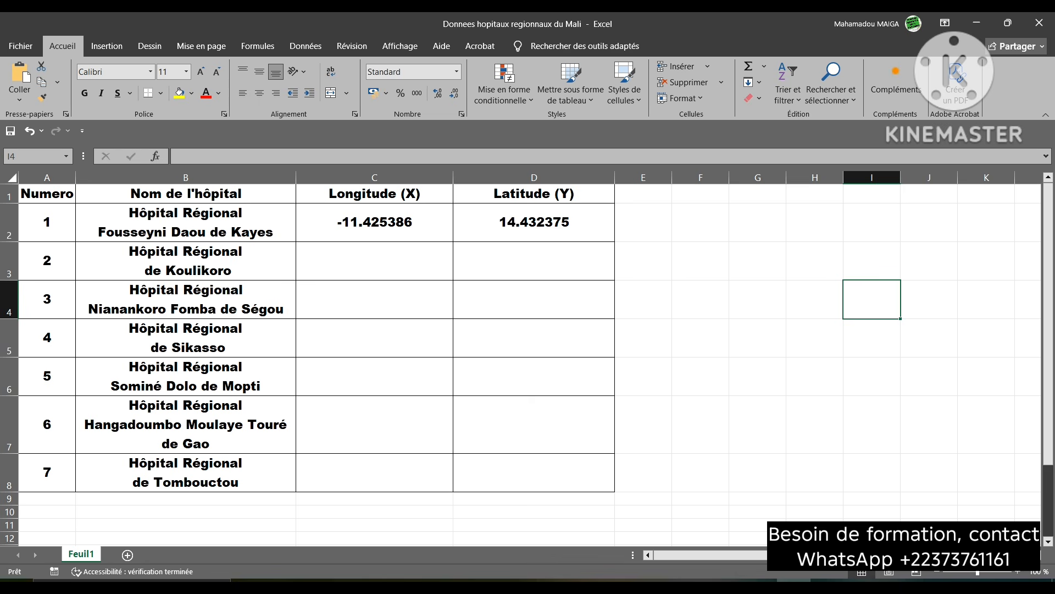
Copy the hospital name "Hôpital Régional de Koulikoro" from cell B3
{"action": "double_click", "coordinate": [133, 270]}
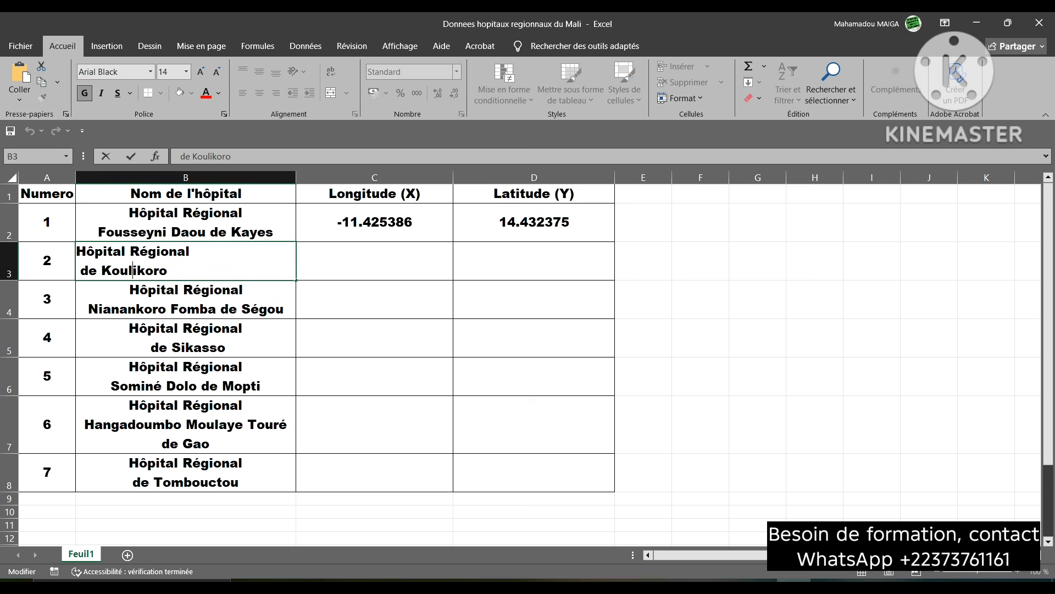
{"action": "left_click_drag", "start_coordinate": [76, 251], "coordinate": [167, 270]}
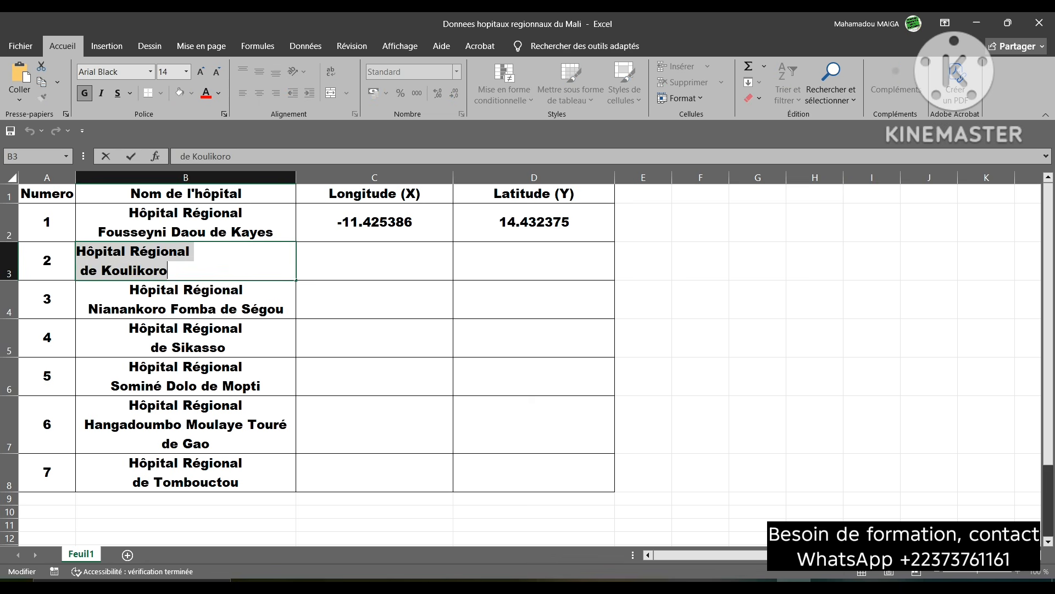
{"action": "right_click", "coordinate": [135, 260]}
{"action": "left_click", "coordinate": [165, 287]}
Switch to Google Maps, clear the previous Kayes search and search for the copied Koulikoro hospital name
{"action": "left_click", "coordinate": [521, 581]}
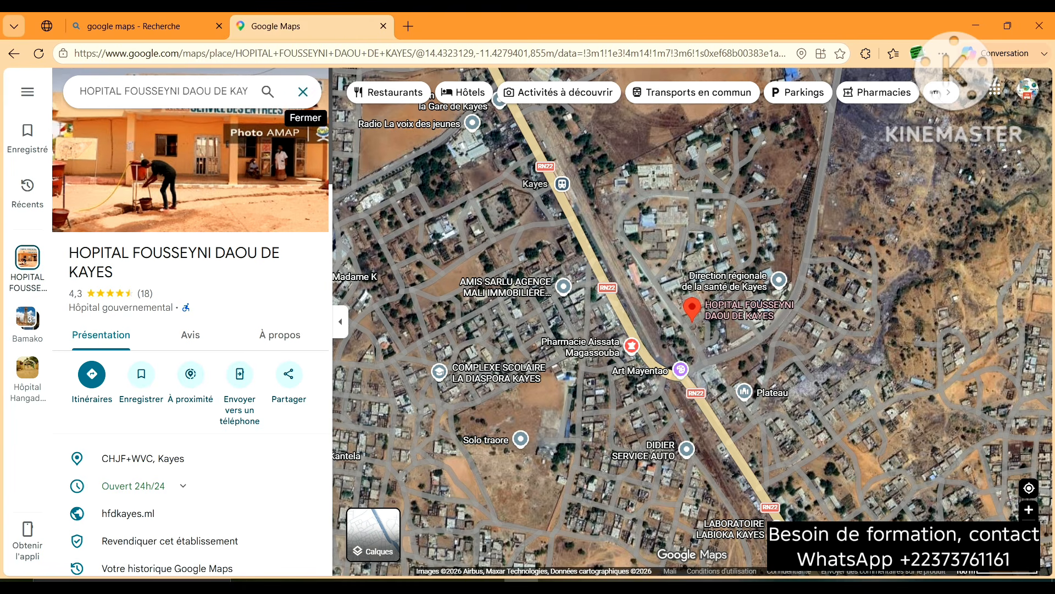
{"action": "left_click", "coordinate": [303, 92]}
{"action": "right_click", "coordinate": [180, 86]}
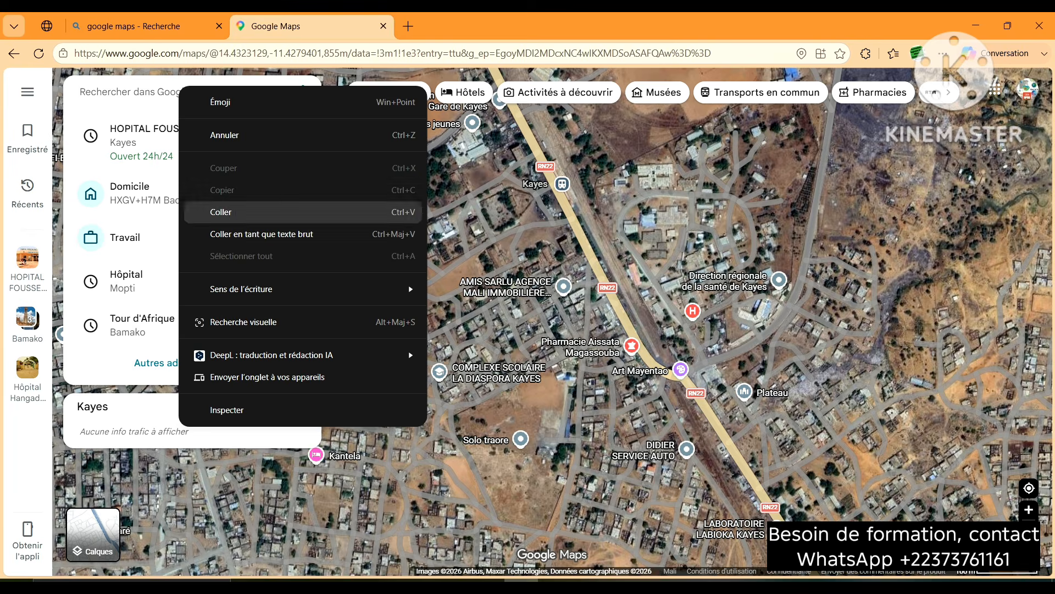
{"action": "left_click", "coordinate": [209, 211]}
{"action": "key", "text": "Return"}
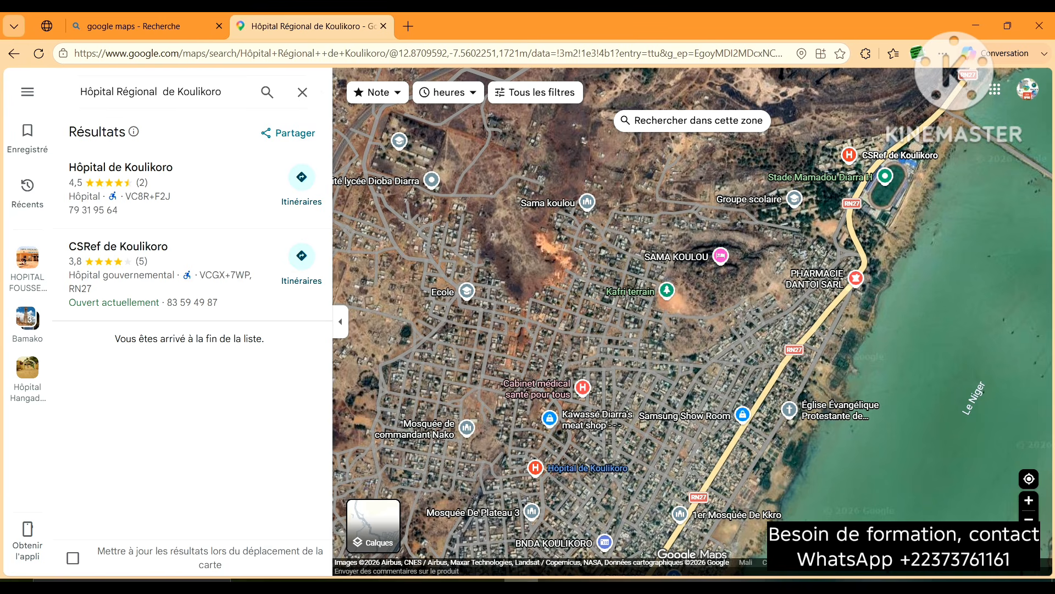
Copy the geographic coordinates at the Hôpital de Koulikoro marker on the map
{"action": "mouse_move", "coordinate": [587, 468]}
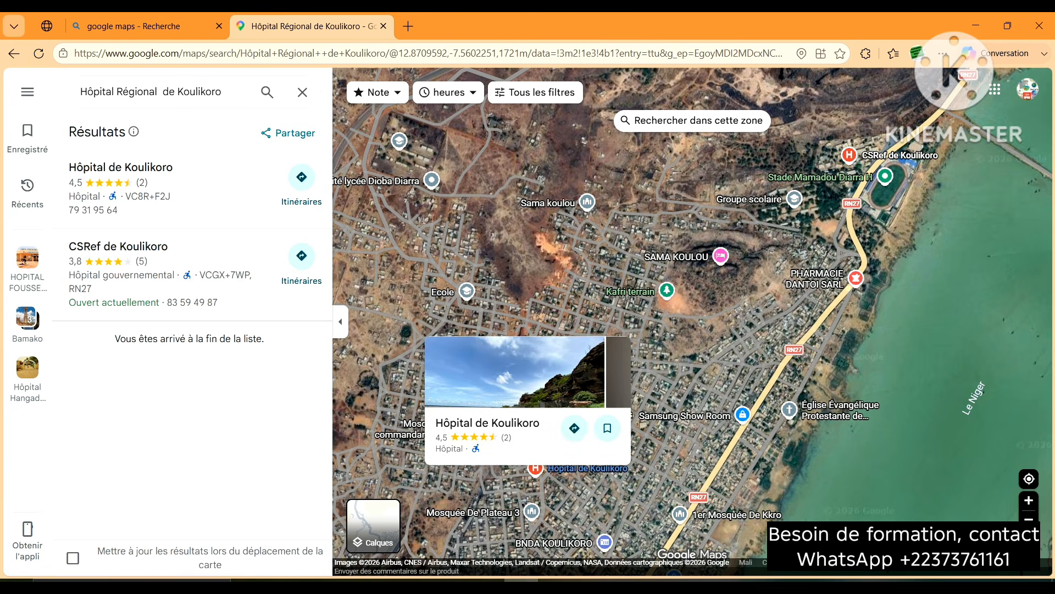
{"action": "right_click", "coordinate": [538, 459]}
{"action": "left_click", "coordinate": [600, 328]}
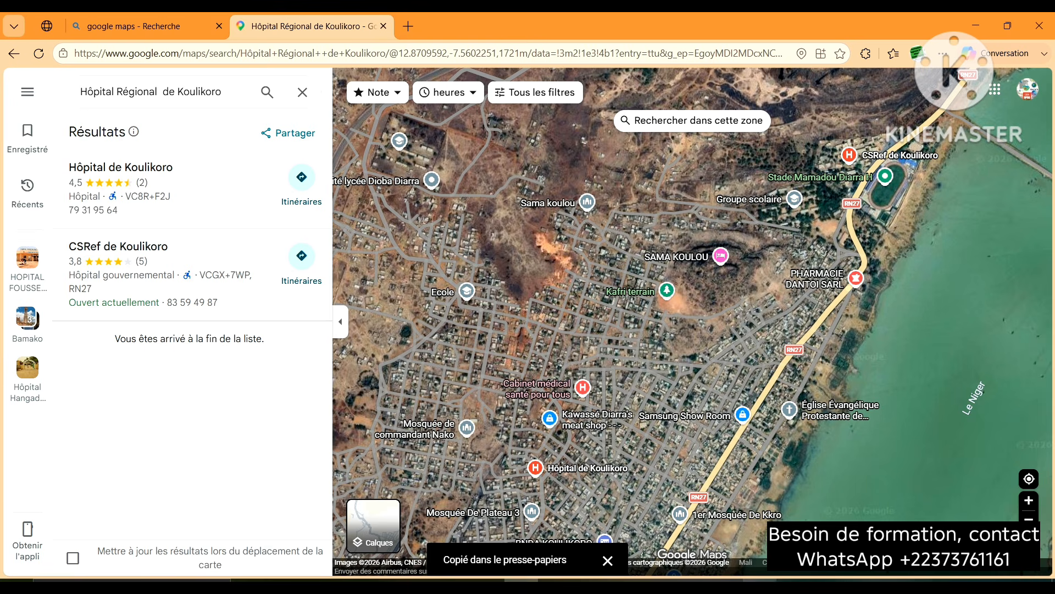
Switch to Excel and paste the copied coordinates into the Koulikoro hospital's Latitude (Y) cell, D3
{"action": "left_click", "coordinate": [793, 581]}
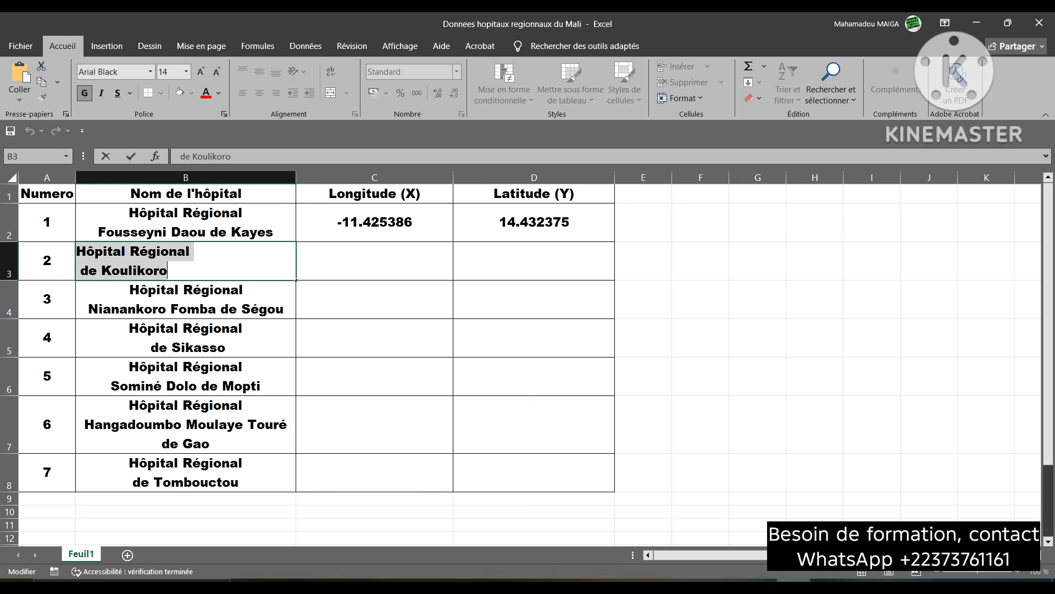
{"action": "left_click", "coordinate": [534, 260]}
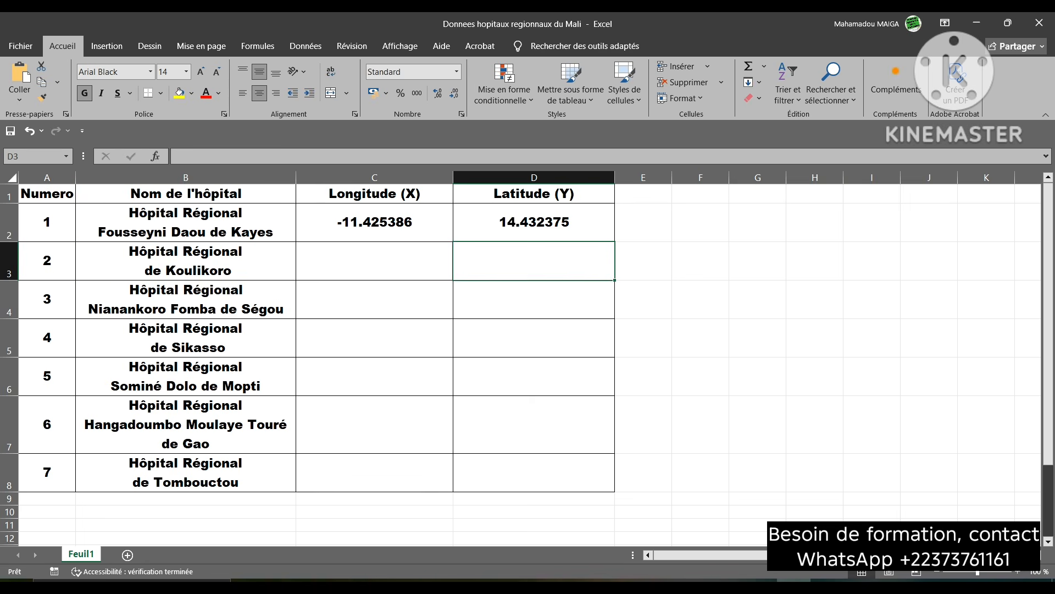
{"action": "right_click", "coordinate": [501, 259]}
{"action": "left_click", "coordinate": [532, 316]}
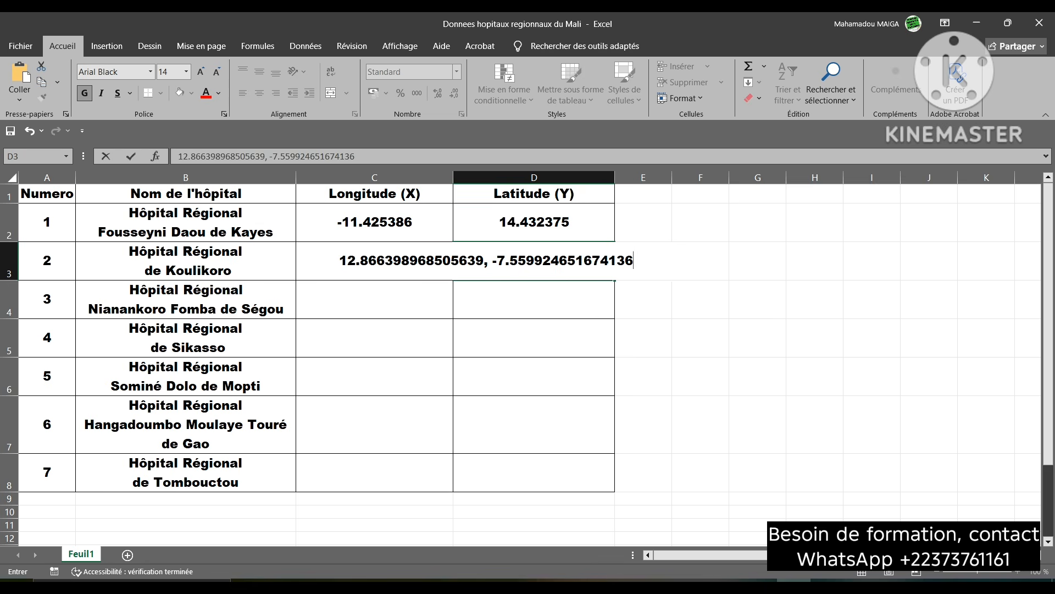
Move the longitude -7.559924651674136 from cell D3 into the Koulikoro hospital's Longitude (X) cell, C3
{"action": "left_click_drag", "start_coordinate": [492, 260], "coordinate": [633, 260]}
{"action": "right_click", "coordinate": [589, 262]}
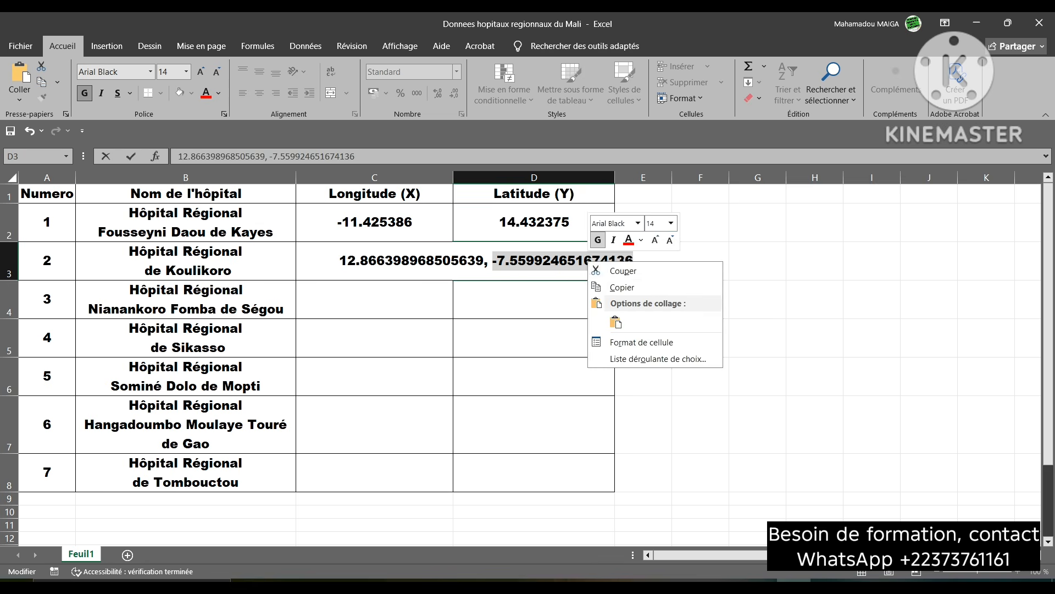
{"action": "left_click", "coordinate": [622, 270]}
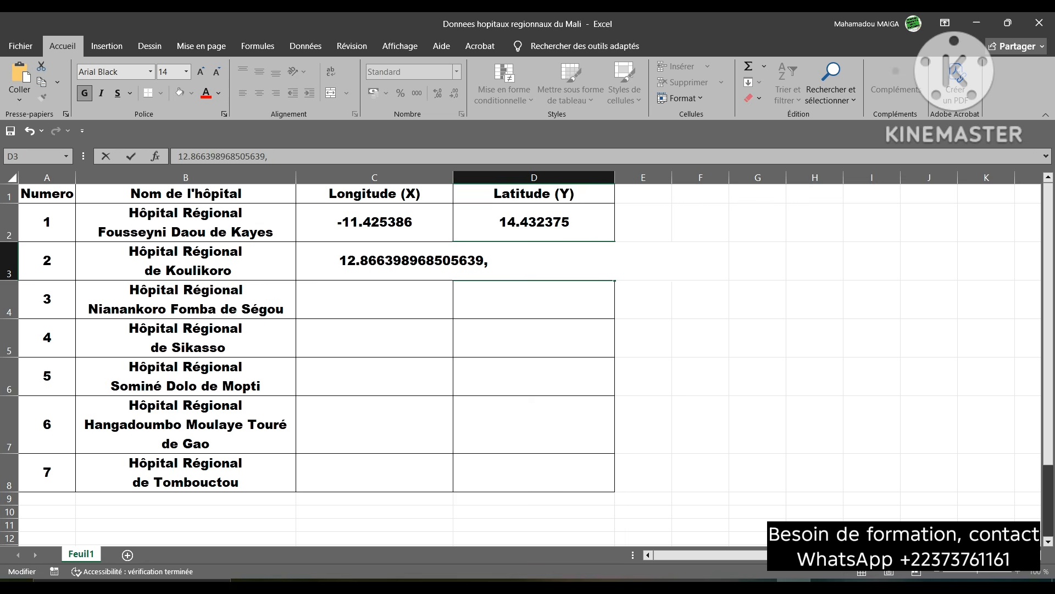
{"action": "left_click", "coordinate": [757, 299]}
{"action": "double_click", "coordinate": [361, 259]}
{"action": "right_click", "coordinate": [360, 257]}
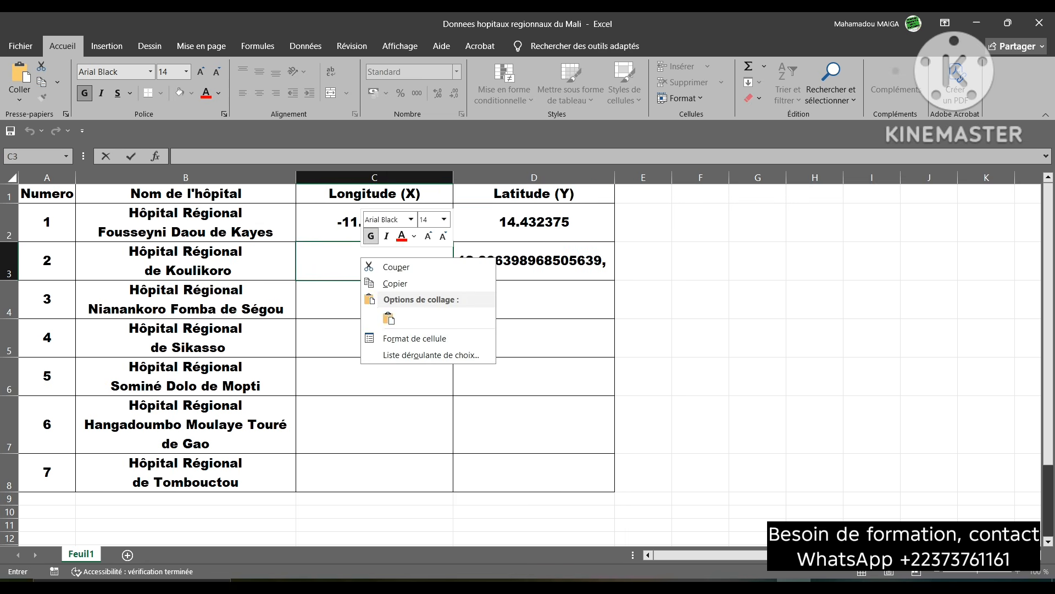
{"action": "left_click", "coordinate": [388, 319]}
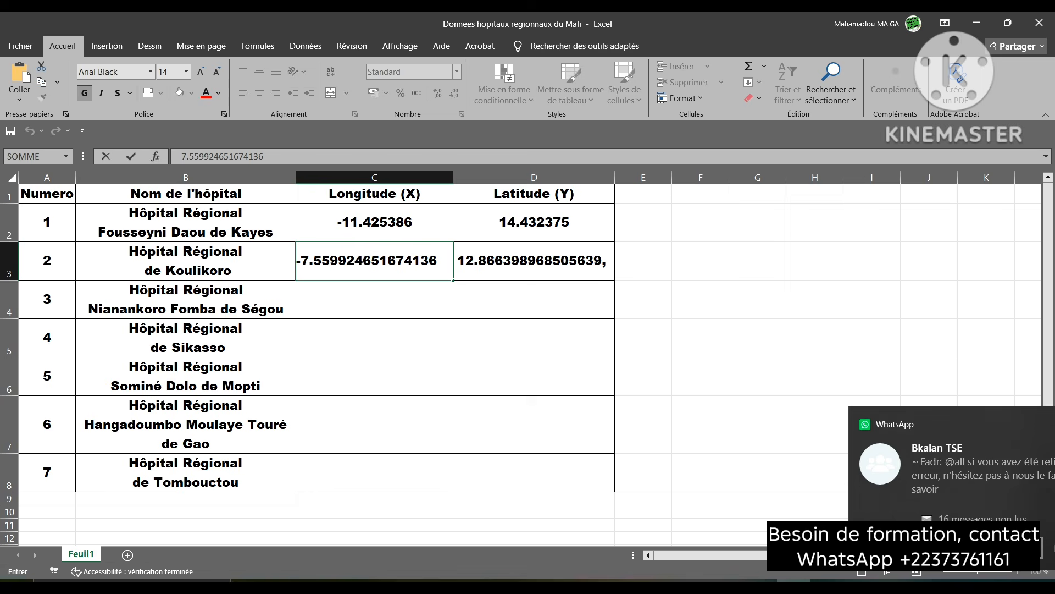
Switch to Word and copy the apostrophe character again for the Koulikoro longitude
{"action": "key", "text": "alt+Tab"}
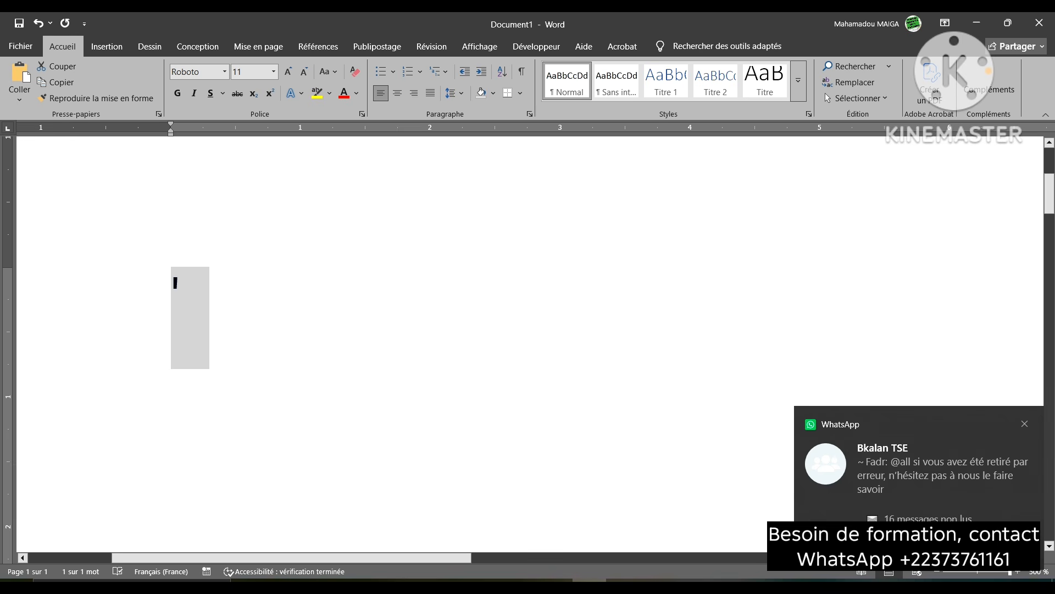
{"action": "right_click", "coordinate": [187, 287]}
{"action": "left_click", "coordinate": [222, 335]}
Return to Excel and paste the apostrophe in front of the Koulikoro hospital's longitude in cell C3
{"action": "key", "text": "alt+Tab"}
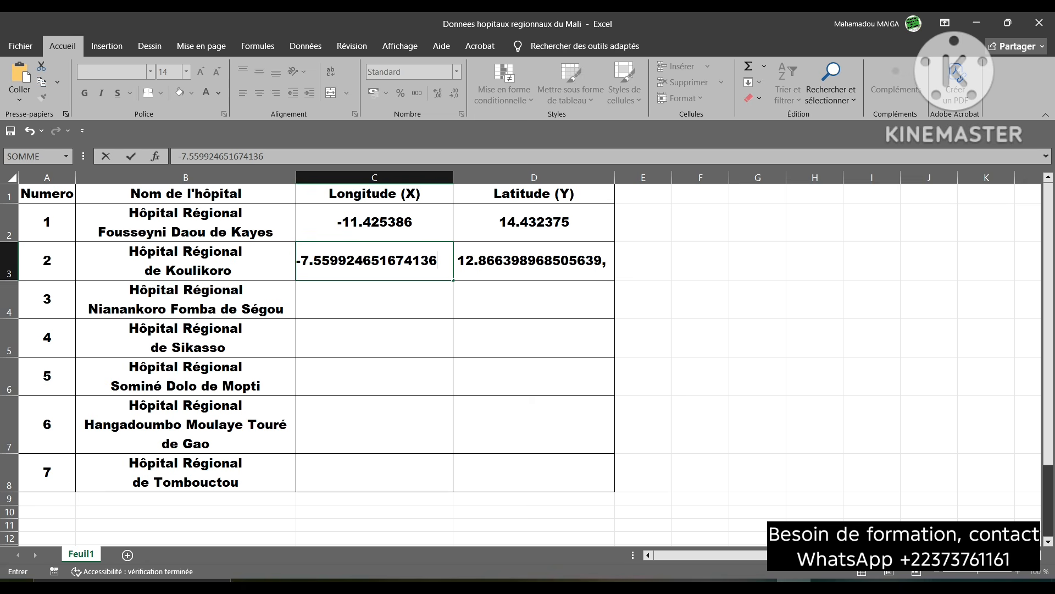
{"action": "key", "text": "F2"}
{"action": "right_click", "coordinate": [296, 261]}
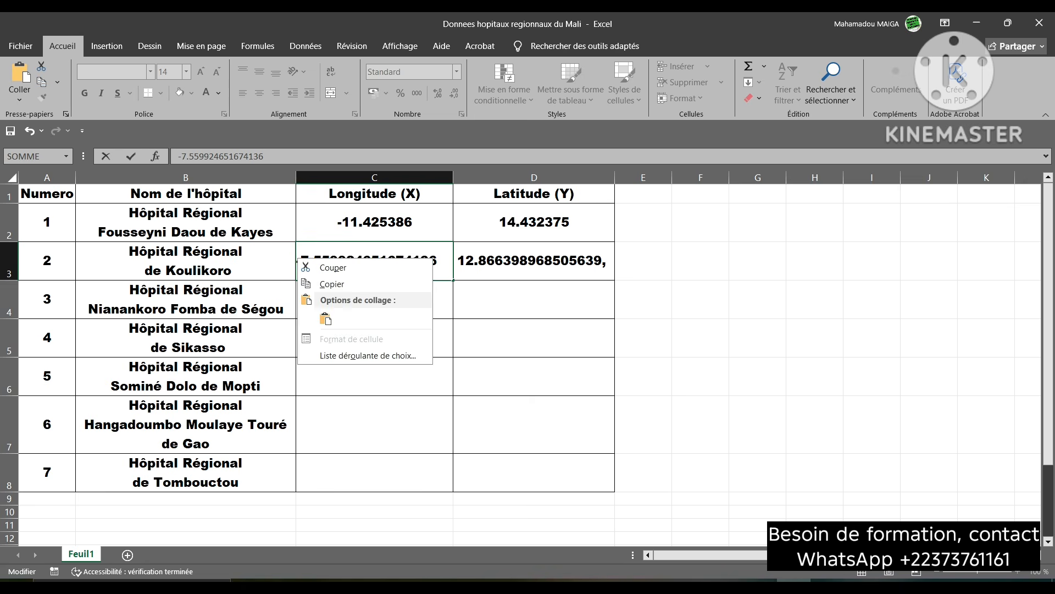
{"action": "left_click", "coordinate": [324, 318]}
{"action": "key", "text": "Return"}
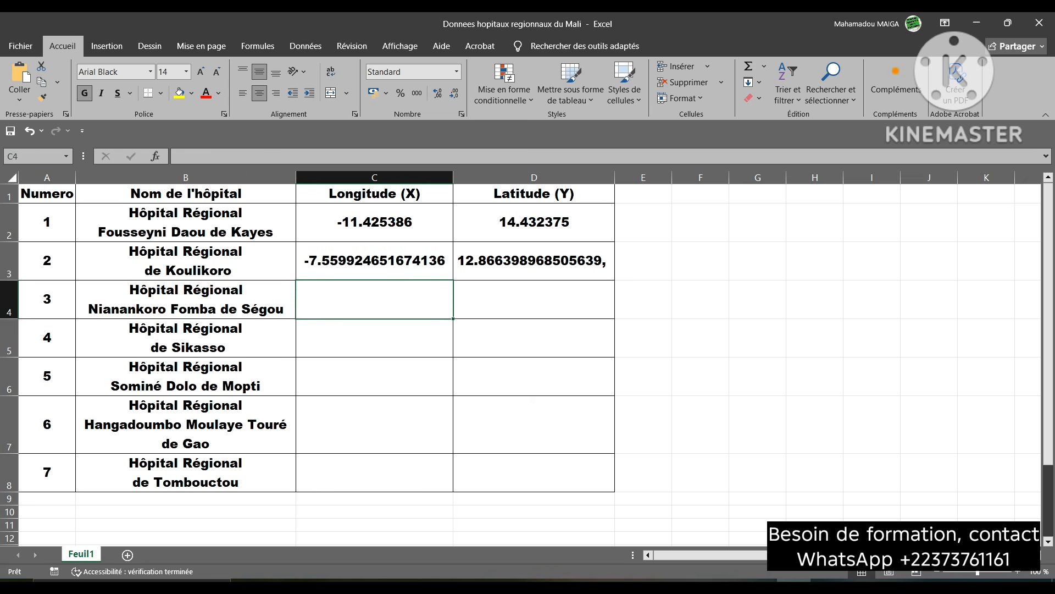
Shorten the Koulikoro hospital's longitude in cell C3 to -7.55992
{"action": "left_click", "coordinate": [374, 261]}
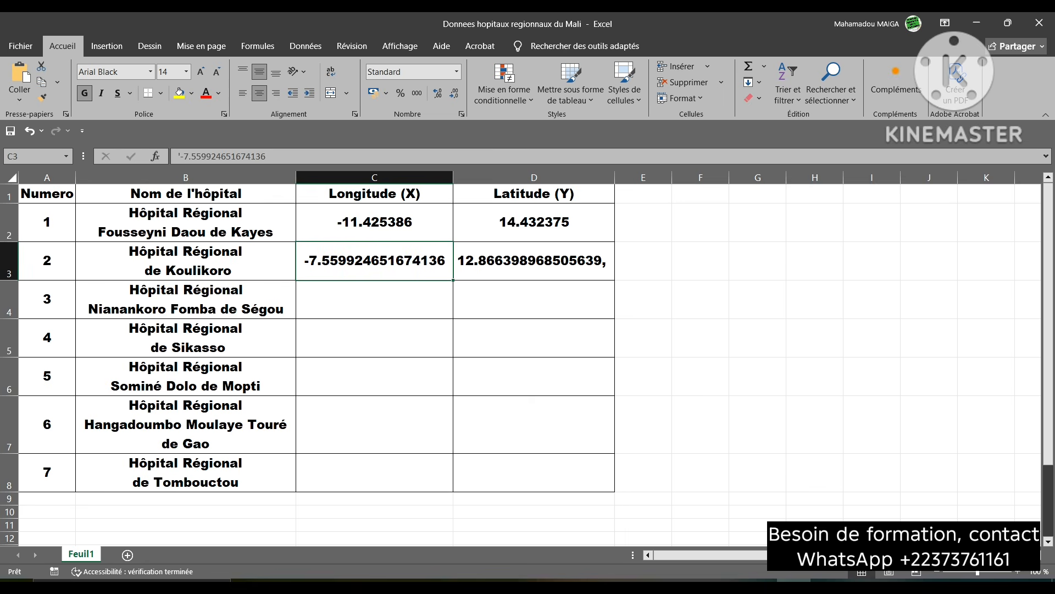
{"action": "double_click", "coordinate": [365, 261]}
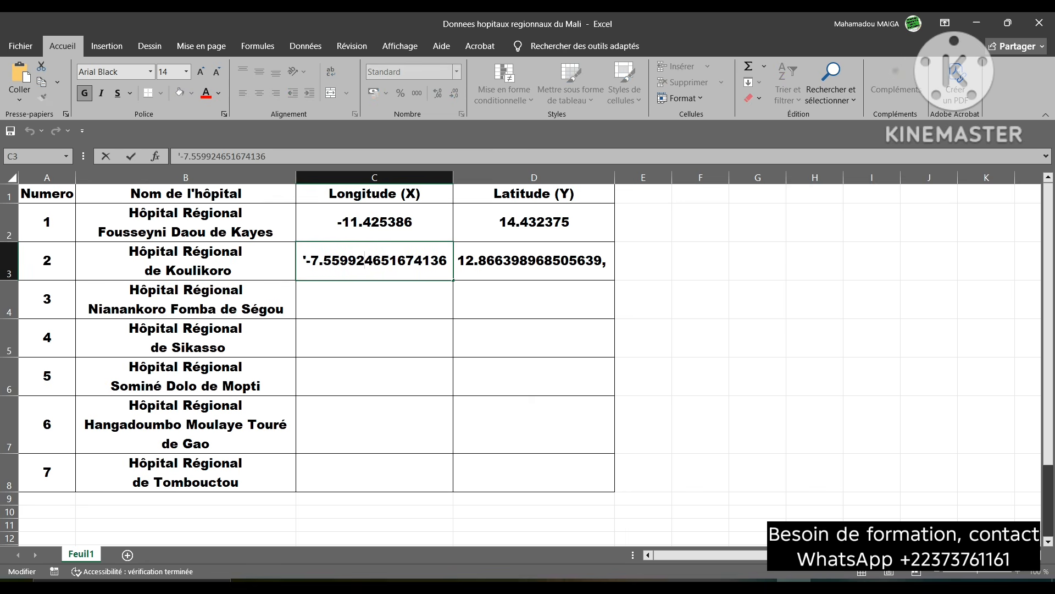
{"action": "left_click_drag", "start_coordinate": [365, 261], "coordinate": [447, 261]}
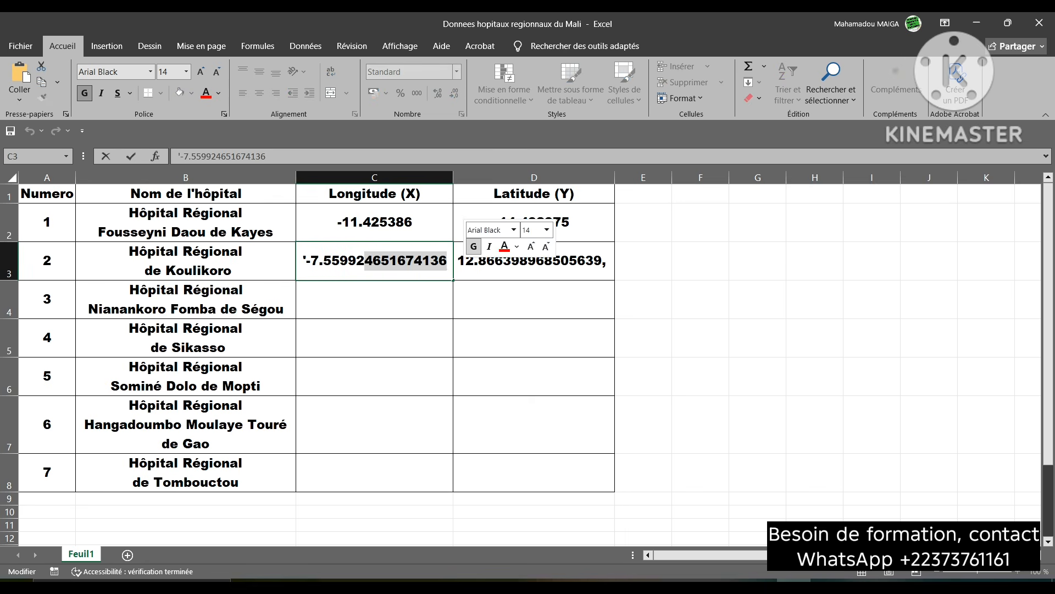
{"action": "key", "text": "BackSpace"}
Shorten the Koulikoro hospital's latitude in cell D3 to 12.86639, removing the trailing comma
{"action": "left_click", "coordinate": [532, 260]}
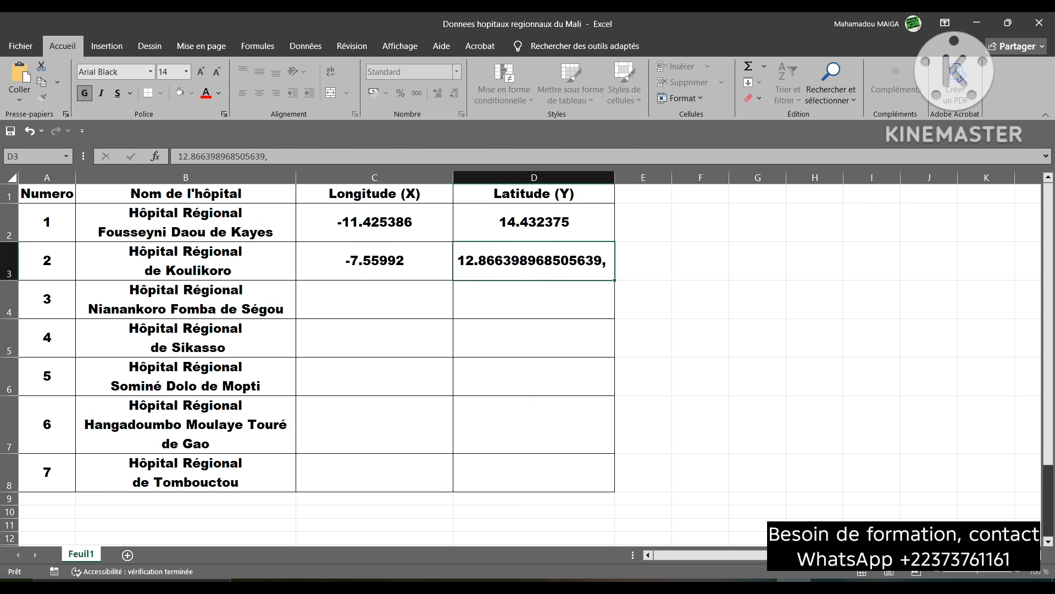
{"action": "double_click", "coordinate": [532, 261]}
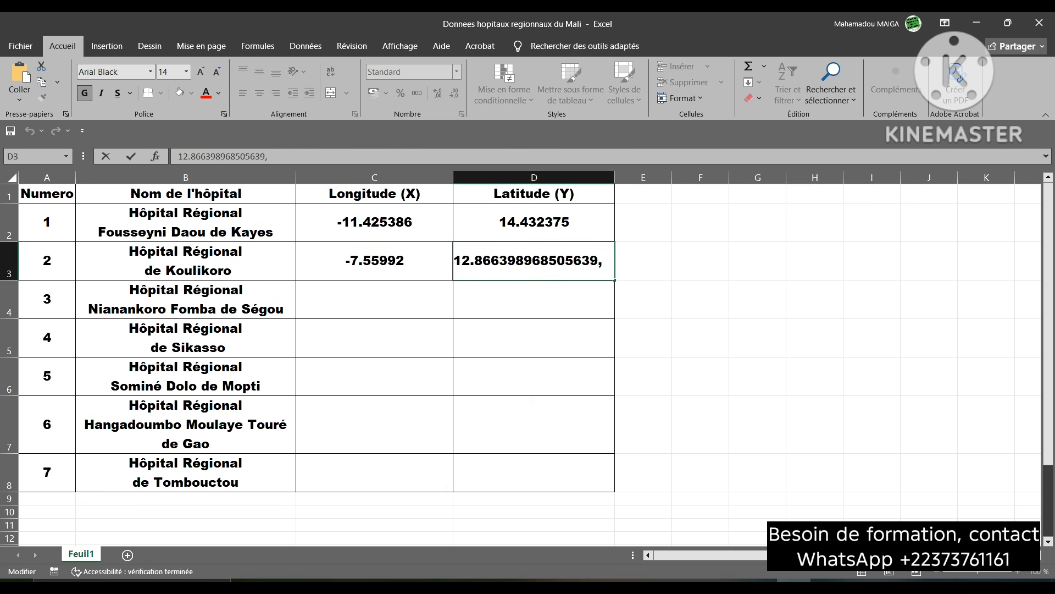
{"action": "left_click_drag", "start_coordinate": [517, 261], "coordinate": [606, 260]}
{"action": "key", "text": "BackSpace"}
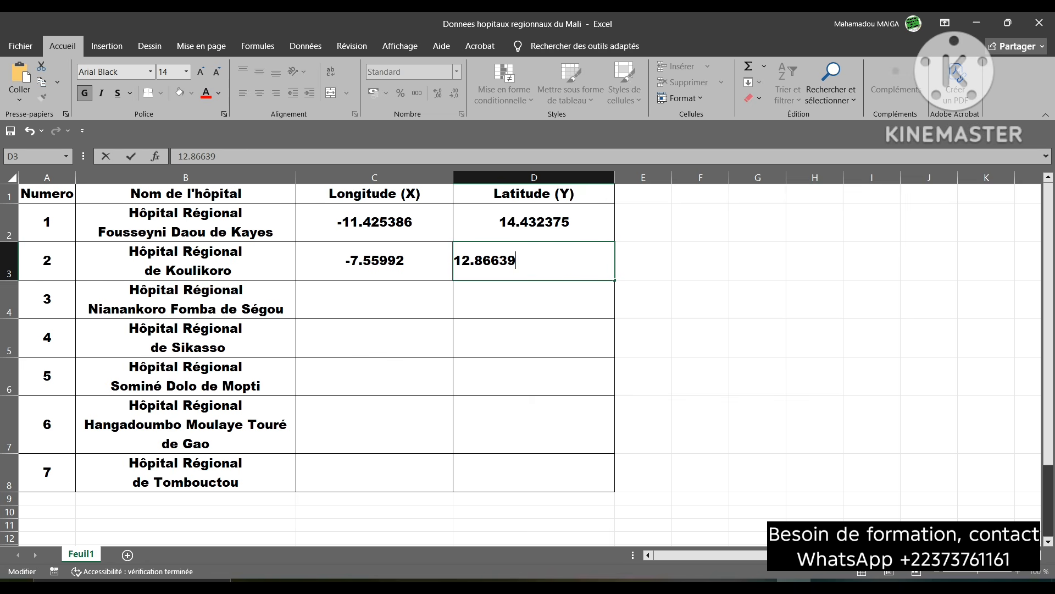
{"action": "key", "text": "Tab"}
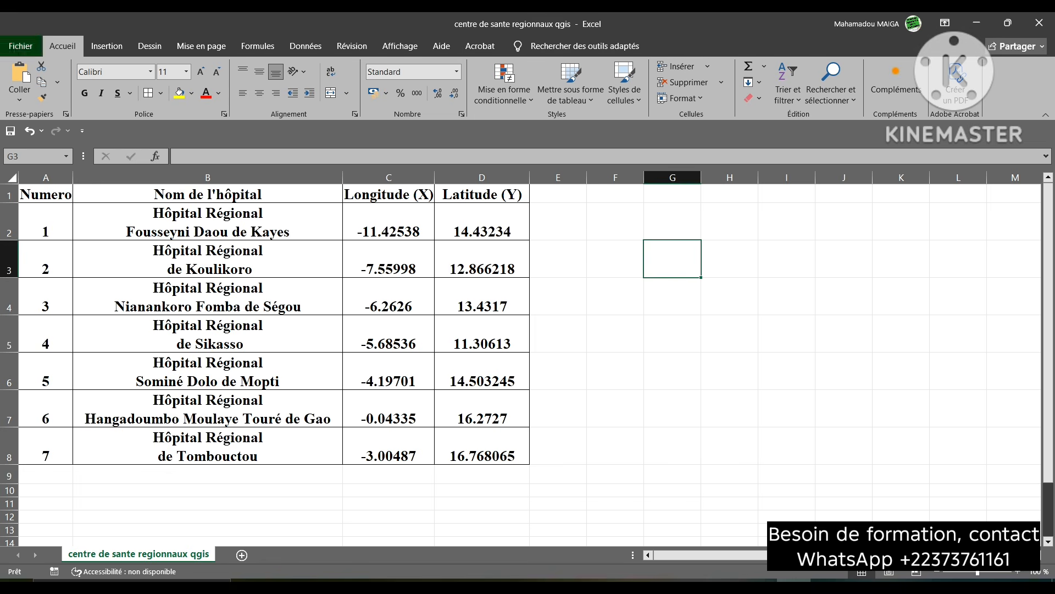
{"action": "left_click", "coordinate": [21, 46]}
{"action": "key", "text": "Escape"}
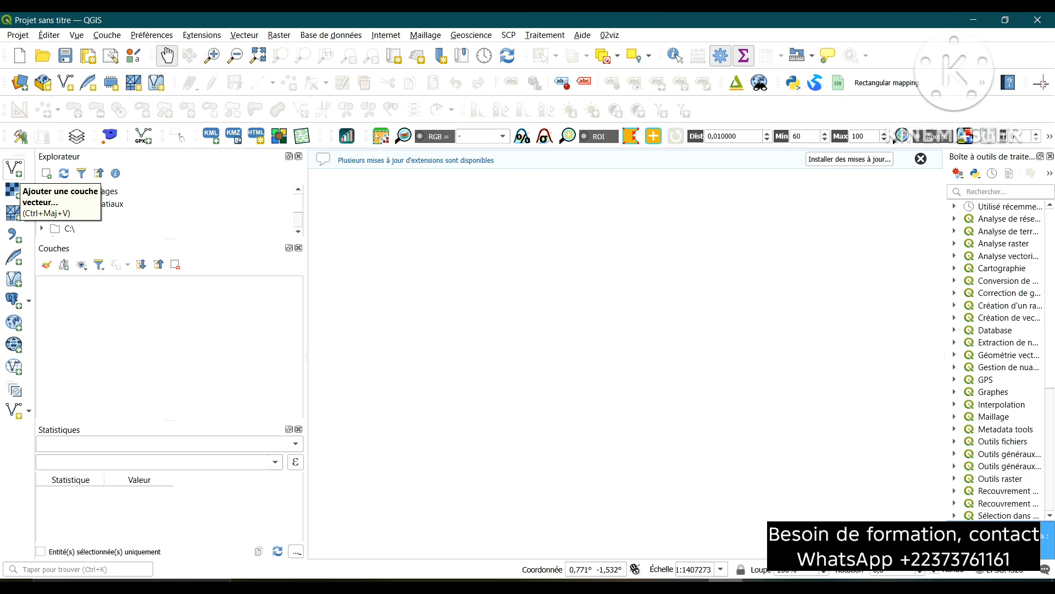
Add the shapefile gadm36_MLI_1.shp from the gadm Mali folder to the QGIS project as a vector layer
{"action": "left_click", "coordinate": [13, 168]}
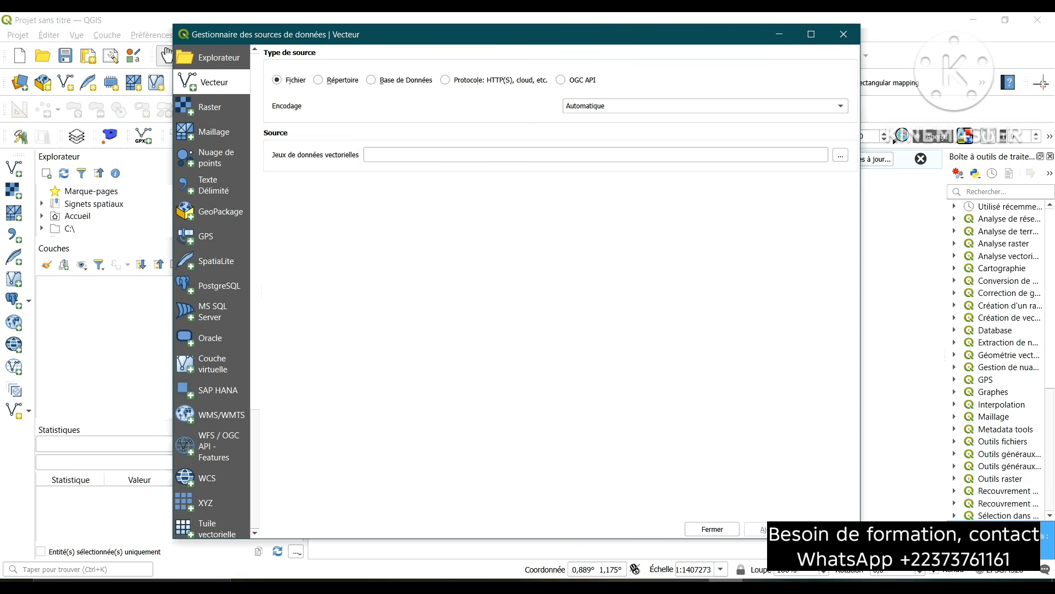
{"action": "left_click", "coordinate": [840, 155]}
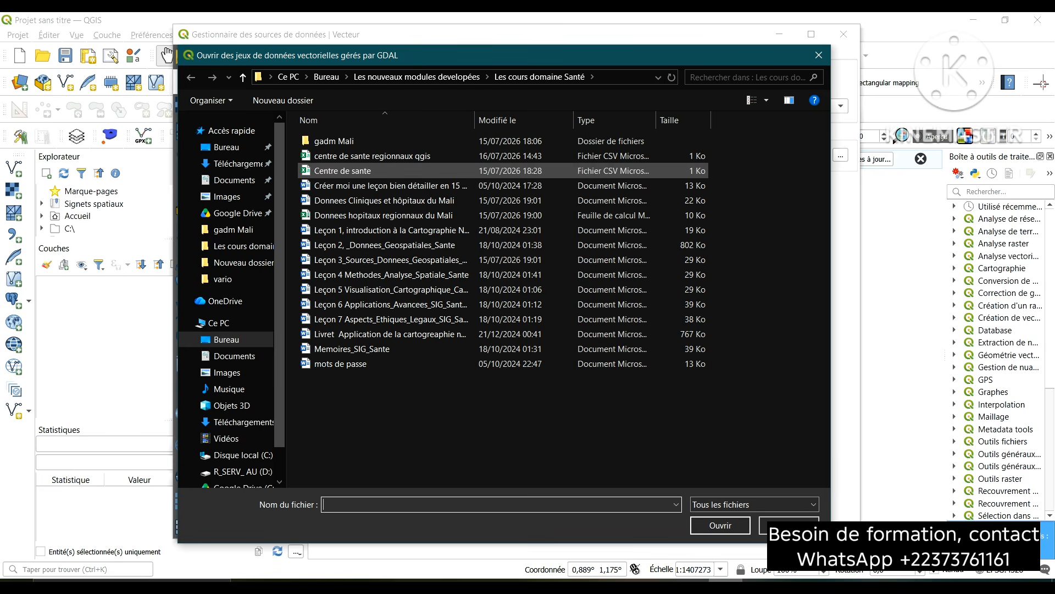
{"action": "double_click", "coordinate": [335, 141]}
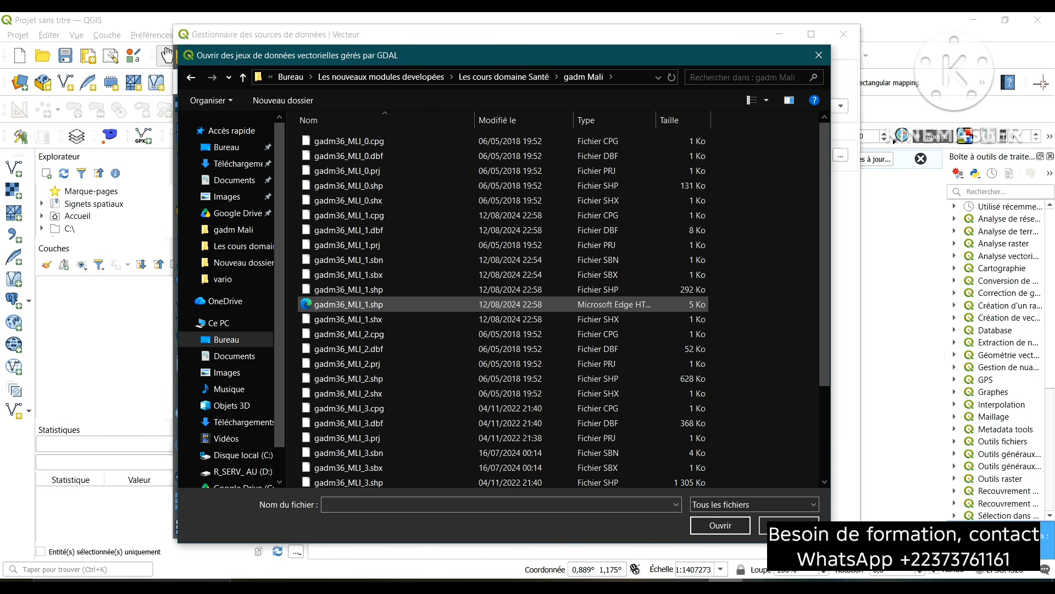
{"action": "left_click", "coordinate": [348, 289]}
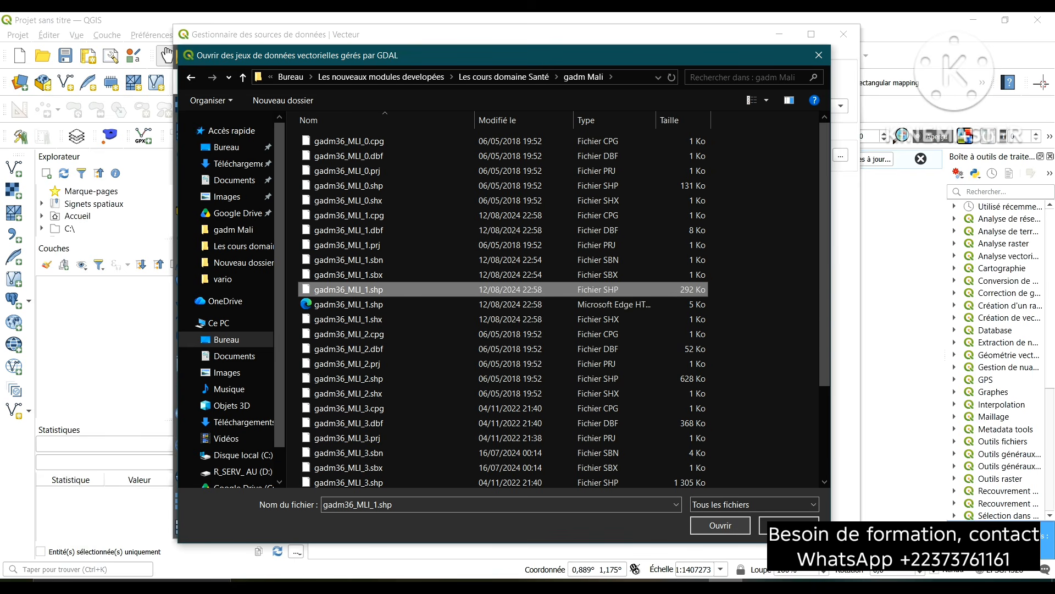
{"action": "left_click", "coordinate": [720, 525]}
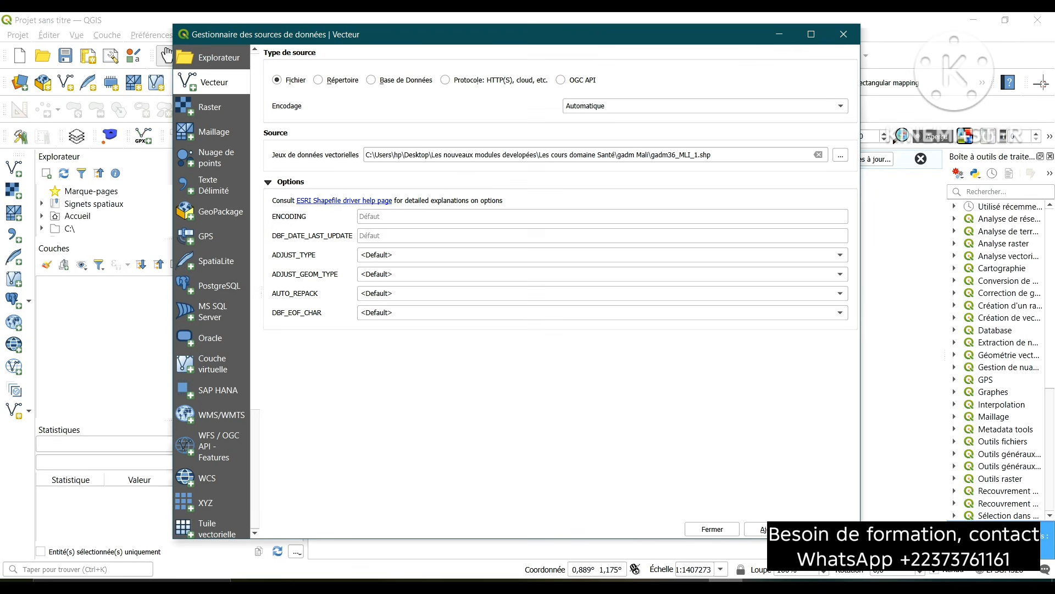
{"action": "left_click", "coordinate": [756, 529]}
{"action": "left_click", "coordinate": [712, 529]}
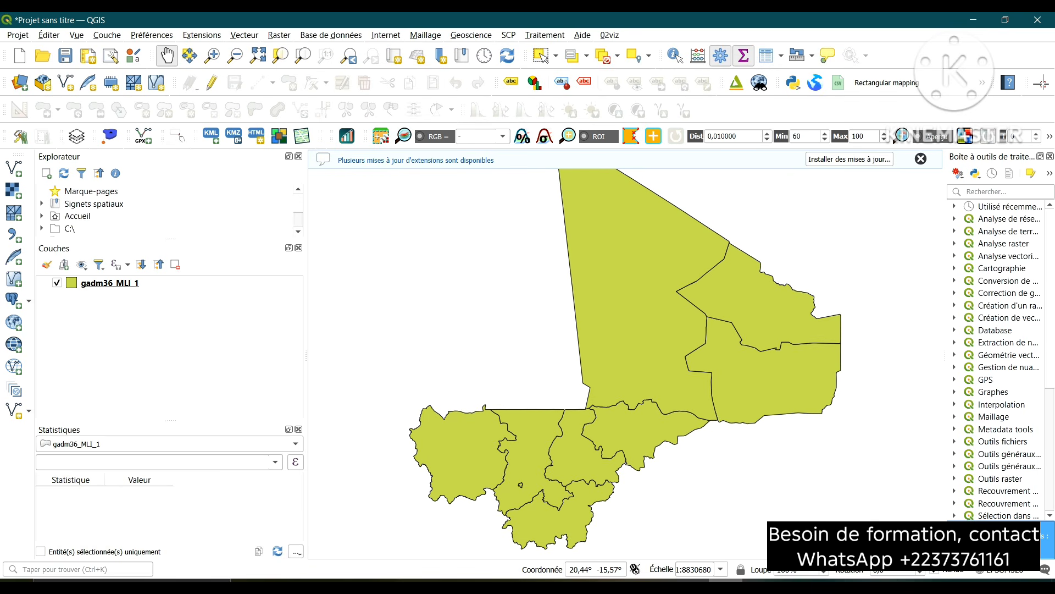
Open the gadm36_MLI_1 layer's properties and set its symbology to Catégorisé
{"action": "right_click", "coordinate": [89, 283]}
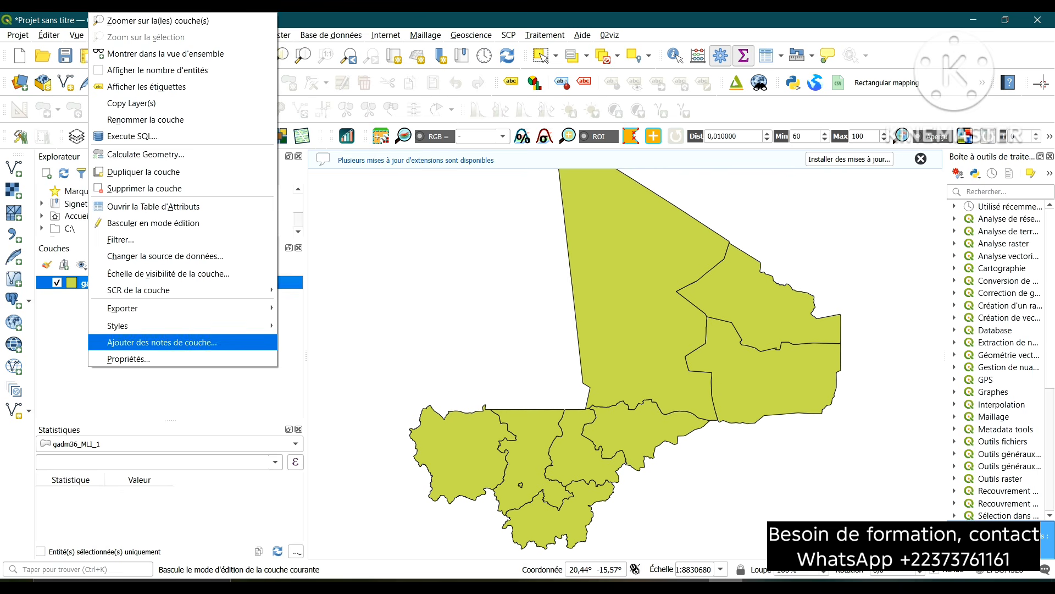
{"action": "key", "text": "Return"}
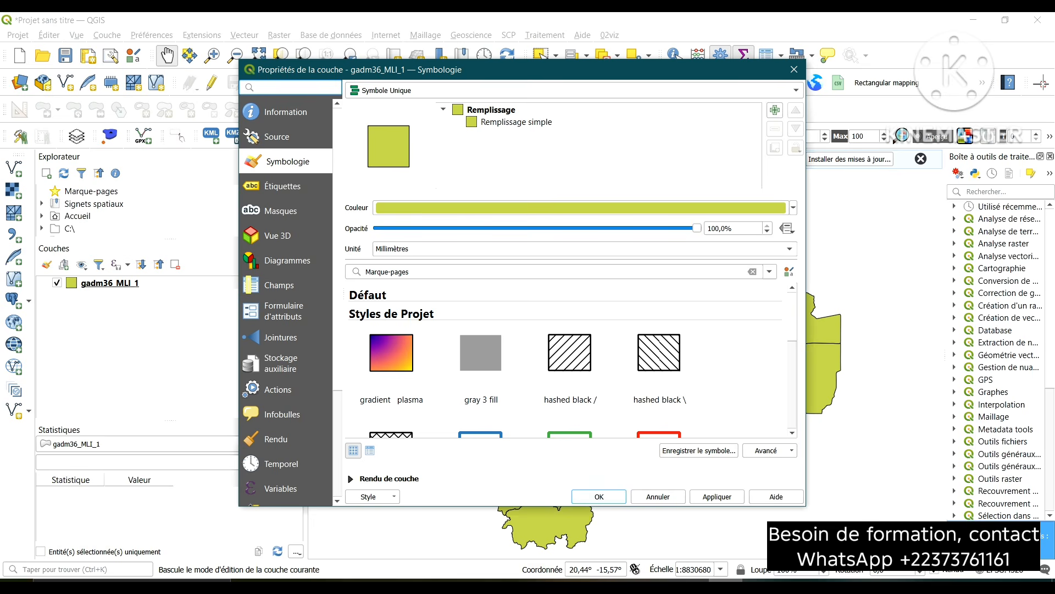
{"action": "key", "text": "alt+Down"}
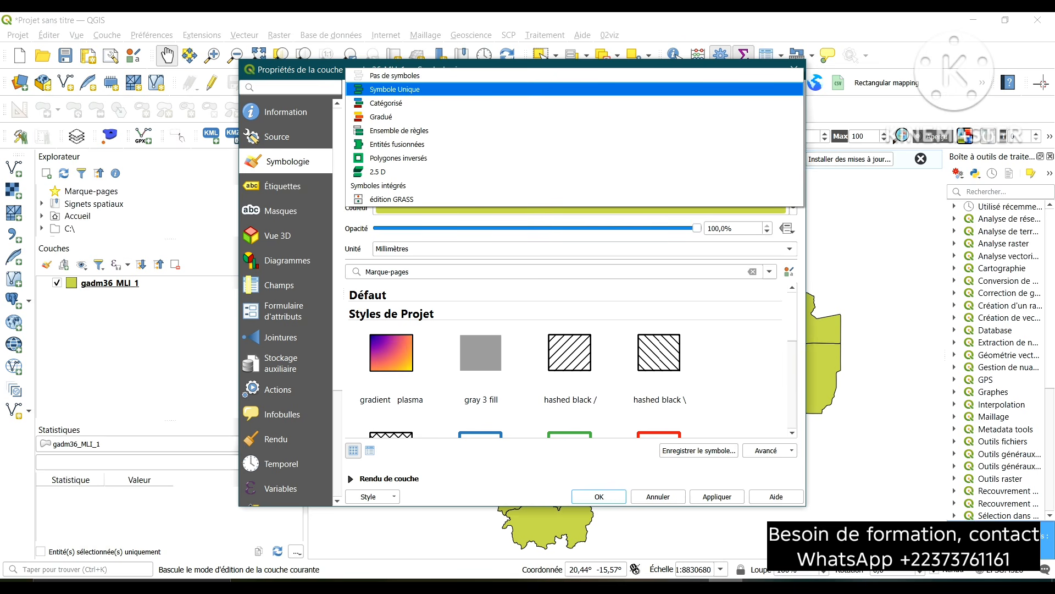
{"action": "key", "text": "Down"}
{"action": "key", "text": "Return"}
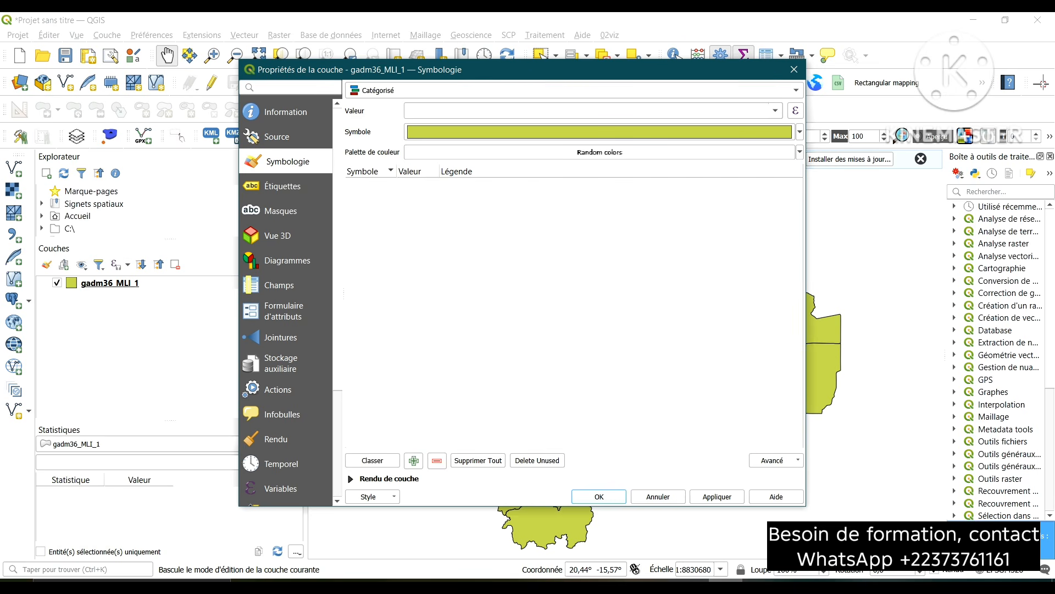
Use NAME_1 as the category value and classify the regions with random colors
{"action": "left_click", "coordinate": [776, 111]}
{"action": "key", "text": "Down"}
{"action": "key", "text": "Down"}
{"action": "key", "text": "Down"}
{"action": "key", "text": "Down"}
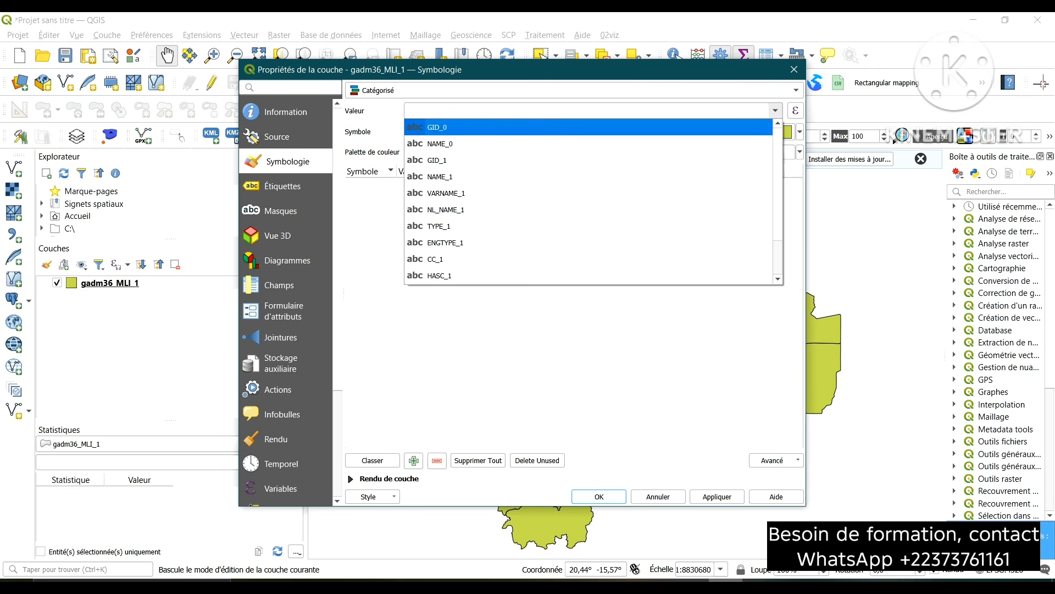
{"action": "key", "text": "Return"}
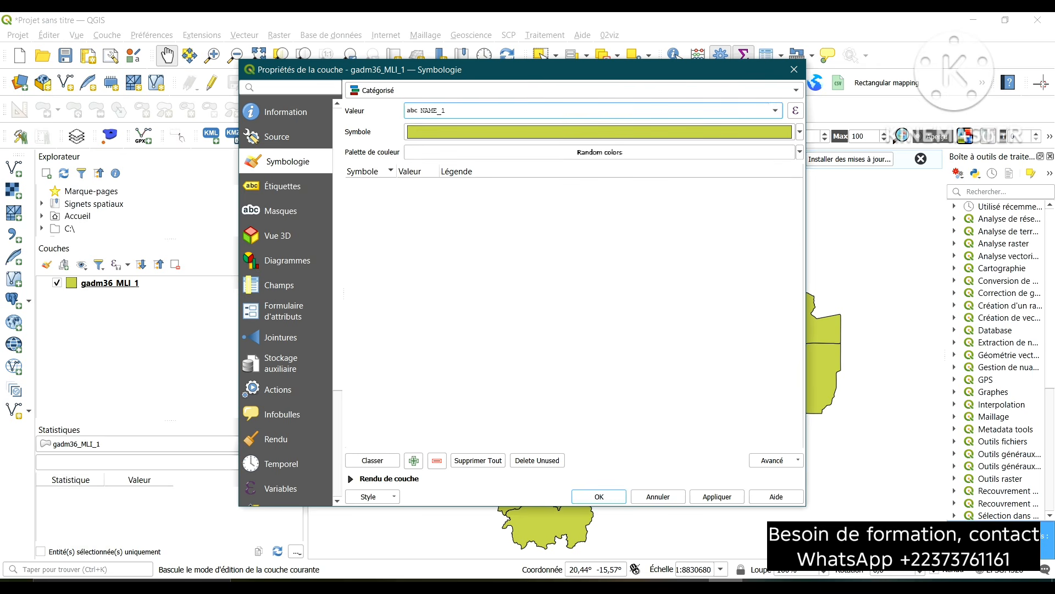
{"action": "left_click", "coordinate": [372, 460]}
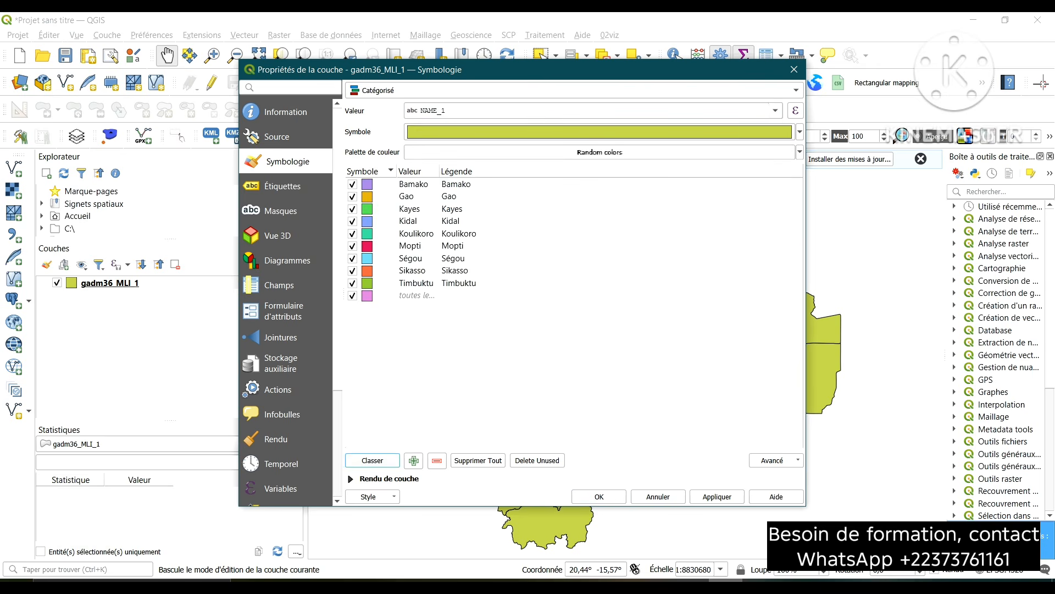
Turn off the category for all other values, apply the categorized symbology and close the layer properties
{"action": "left_click", "coordinate": [352, 295]}
{"action": "left_click", "coordinate": [716, 497]}
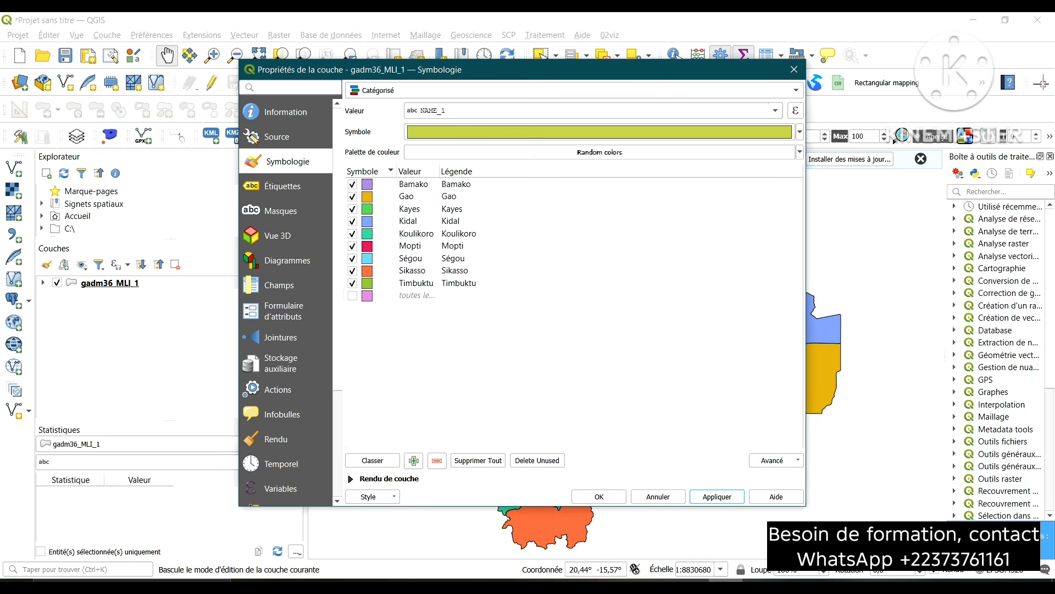
{"action": "key", "text": "Escape"}
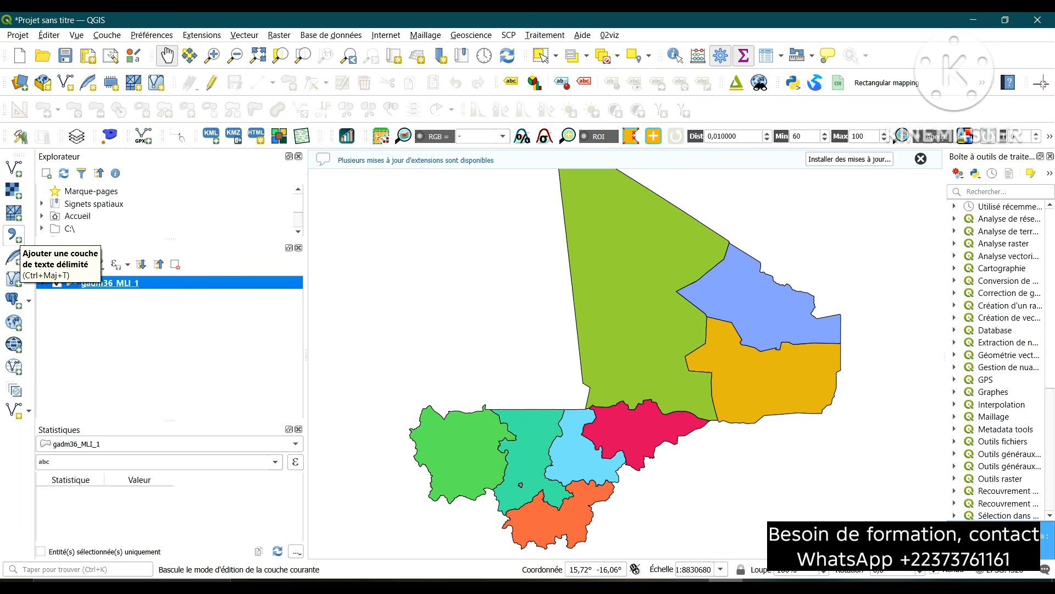
Open the delimited text layer import, and switch to the Excel workbook centre de sante regionnaux qgis
{"action": "left_click", "coordinate": [14, 235]}
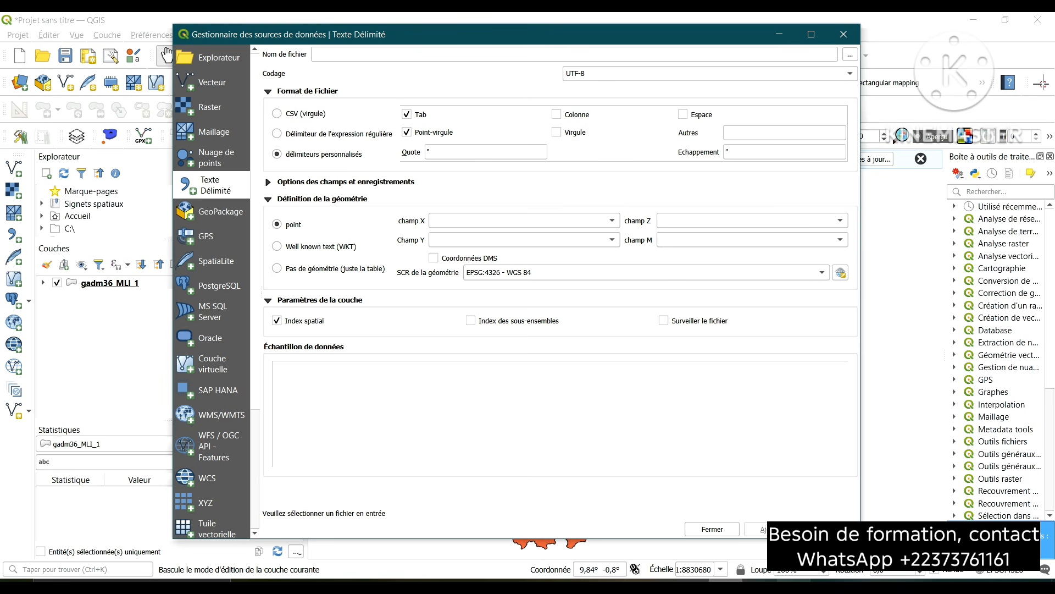
{"action": "mouse_move", "coordinate": [793, 586]}
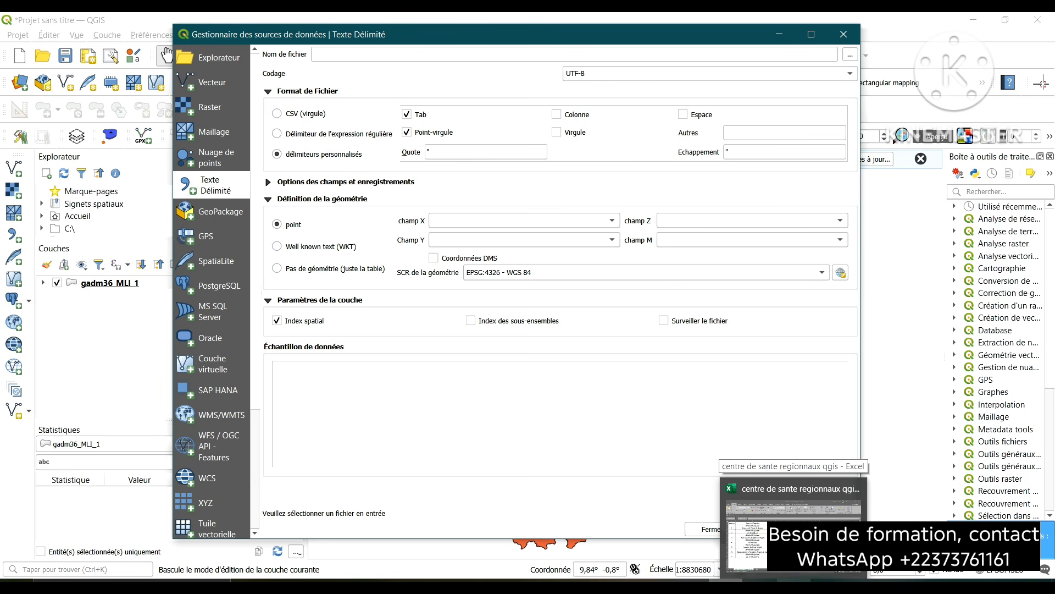
{"action": "left_click", "coordinate": [794, 528]}
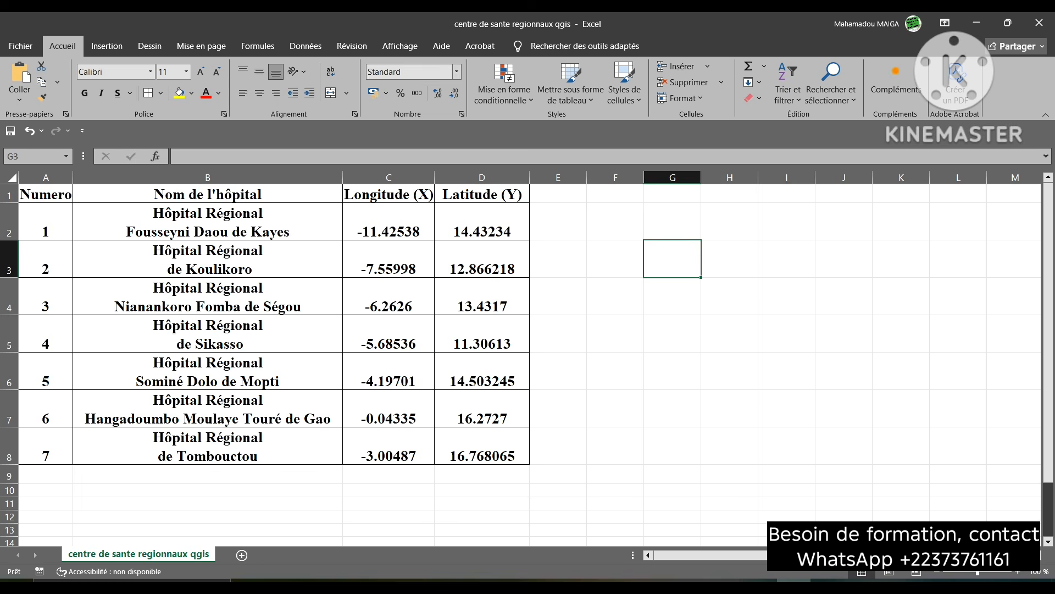
Save the workbook as centre de santecsv regionnaux qgis in Les cours domaine Santé, with type CSV (séparateur : point-virgule)
{"action": "left_click", "coordinate": [20, 45]}
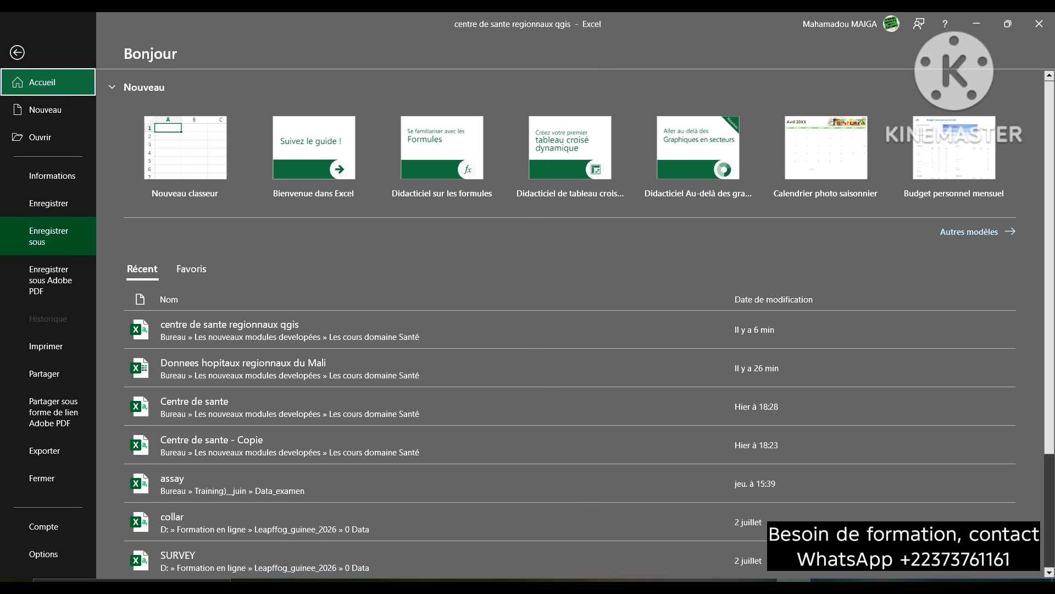
{"action": "left_click", "coordinate": [48, 237]}
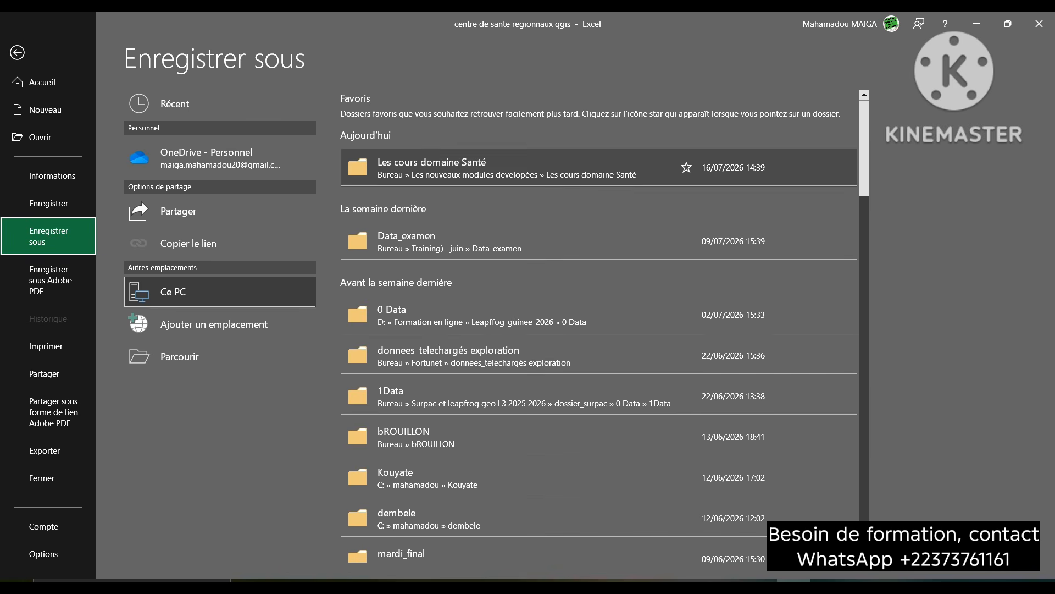
{"action": "left_click", "coordinate": [495, 167]}
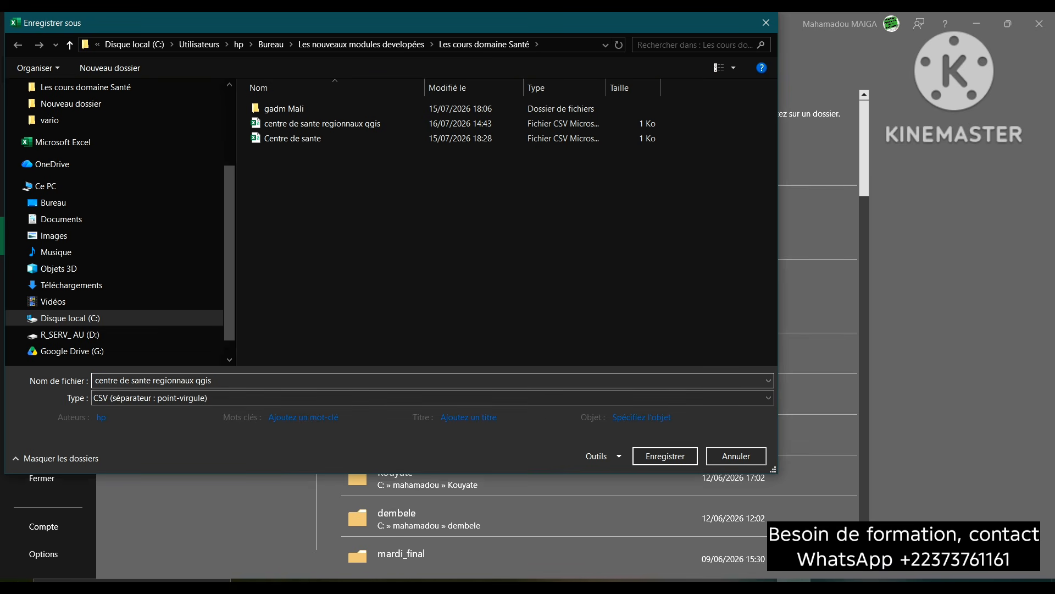
{"action": "type", "text": "csv"}
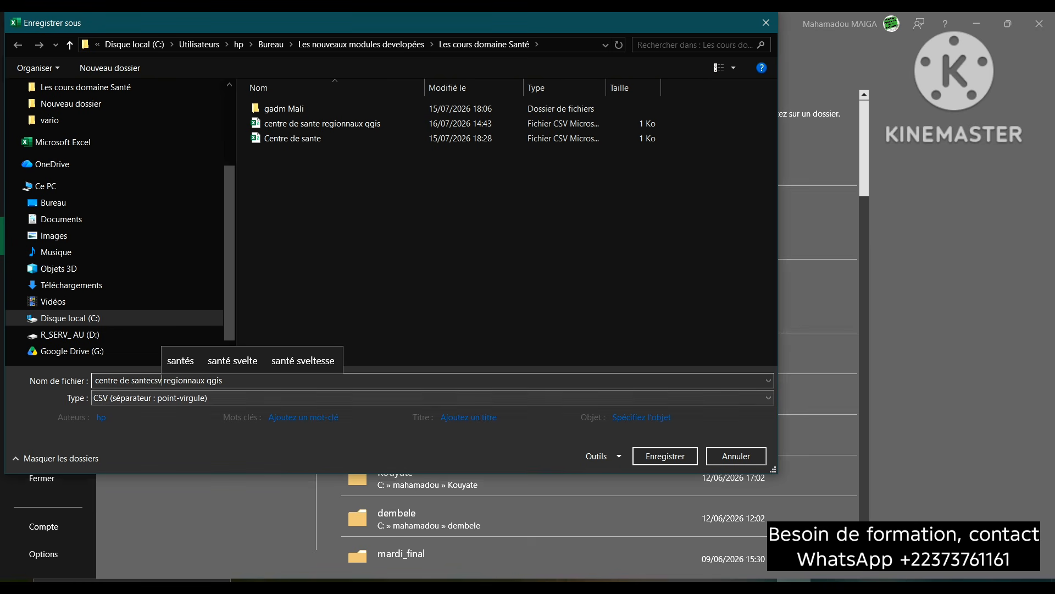
{"action": "left_click", "coordinate": [768, 397]}
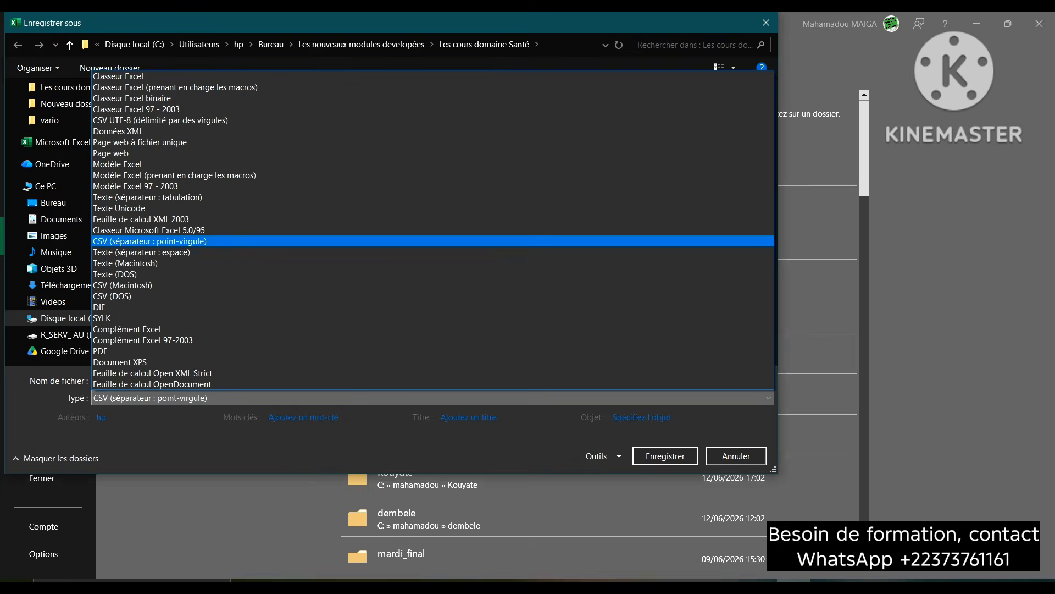
{"action": "key", "text": "Return"}
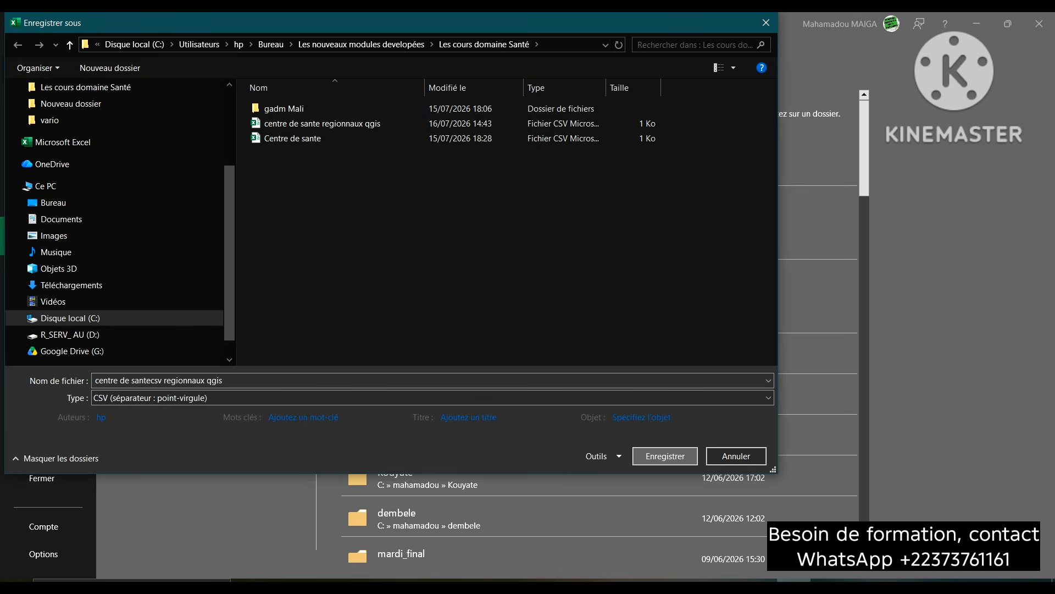
{"action": "key", "text": "Return"}
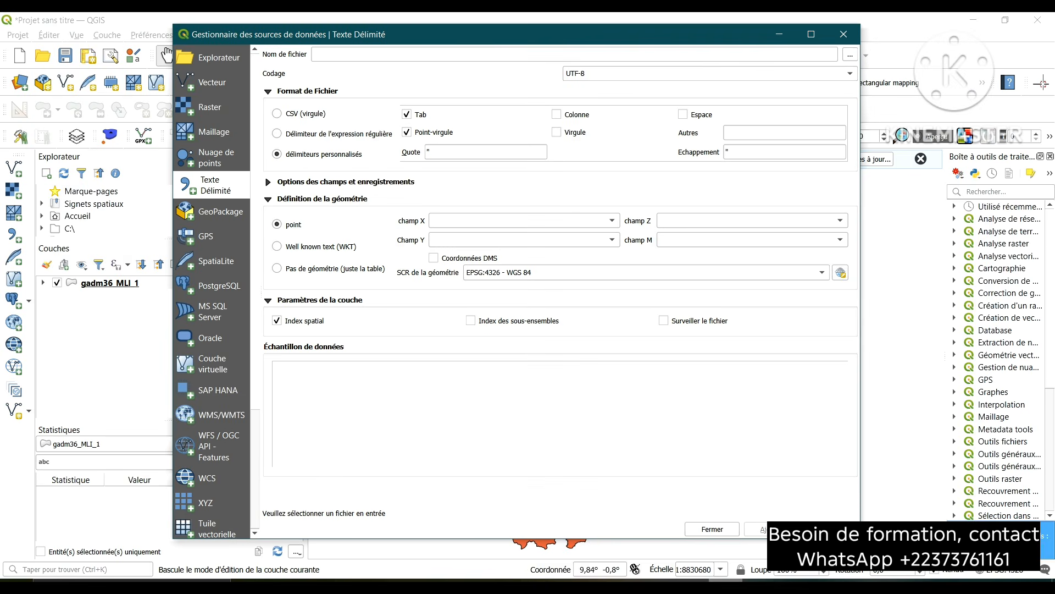
Load the CSV file centre de santecsv regionnaux qgis from the Les cours domaine Santé folder as the delimited text source
{"action": "left_click", "coordinate": [851, 54]}
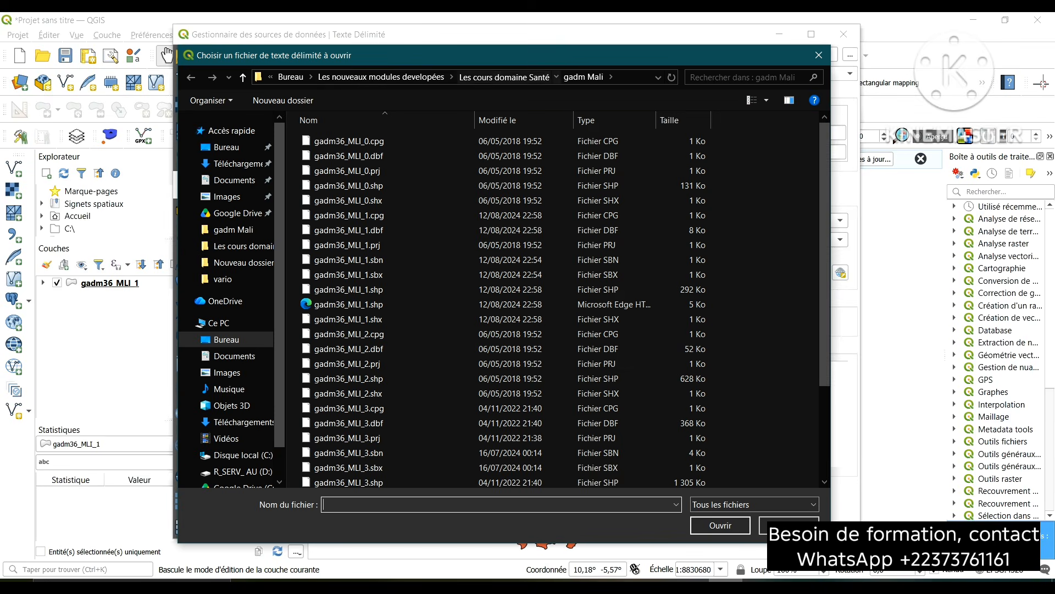
{"action": "left_click", "coordinate": [504, 77]}
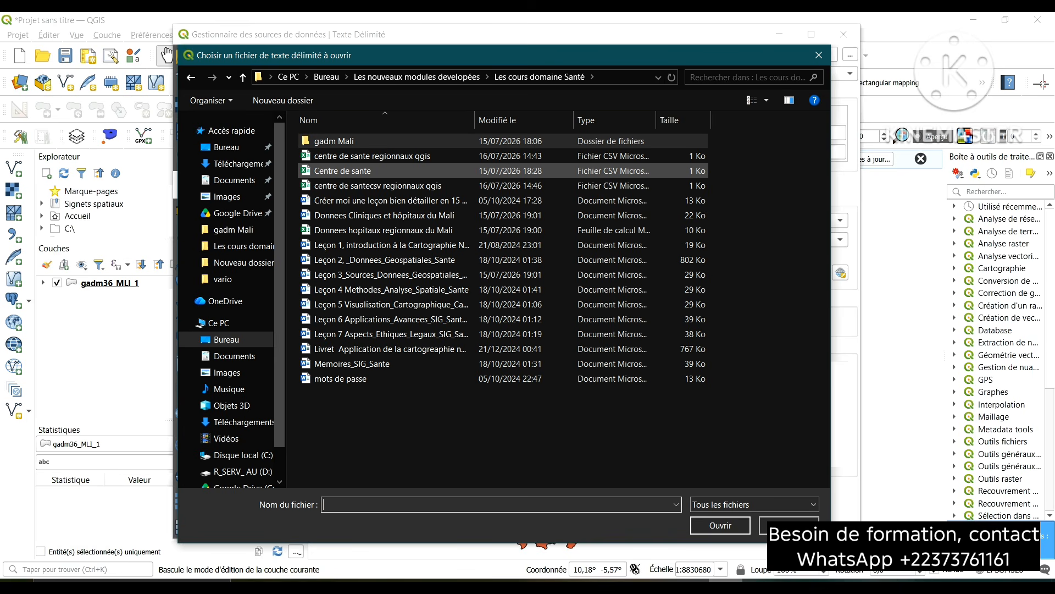
{"action": "left_click", "coordinate": [390, 186]}
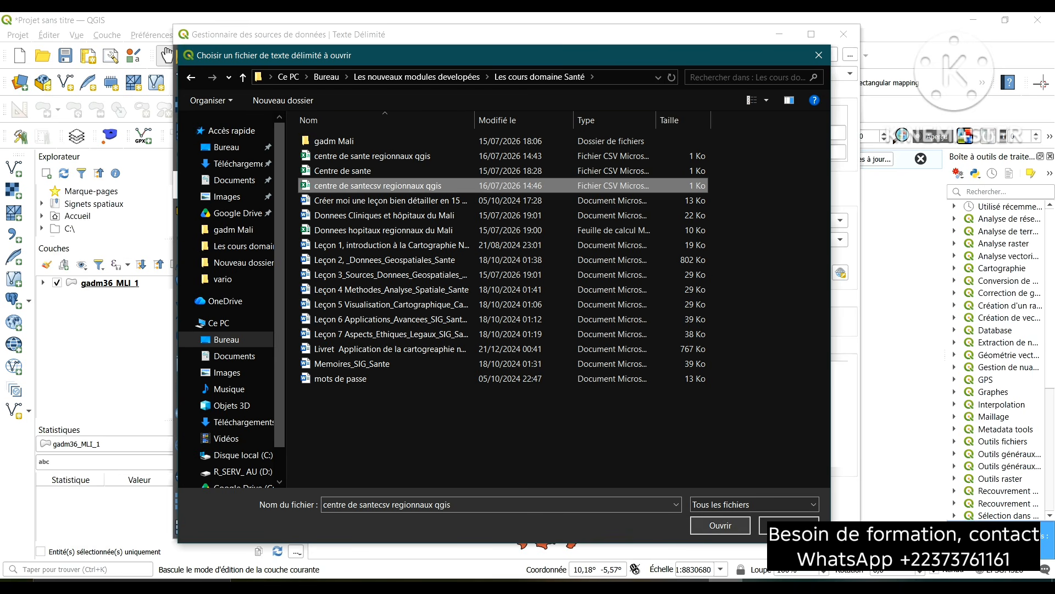
{"action": "key", "text": "Return"}
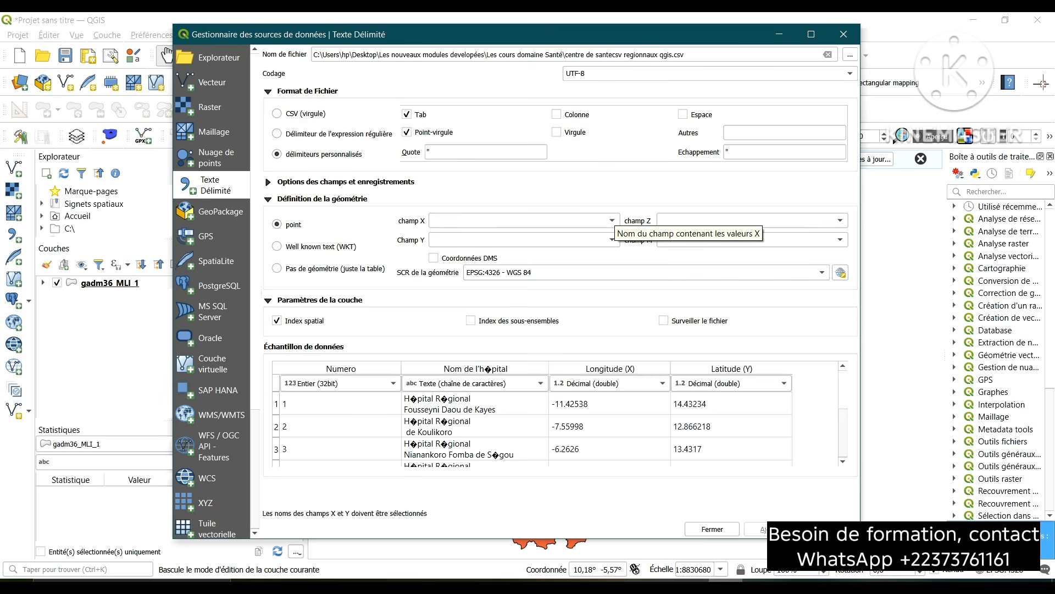
Define the point geometry with Longitude (X) as the X field and Latitude (Y) as the Y field
{"action": "left_click", "coordinate": [611, 220]}
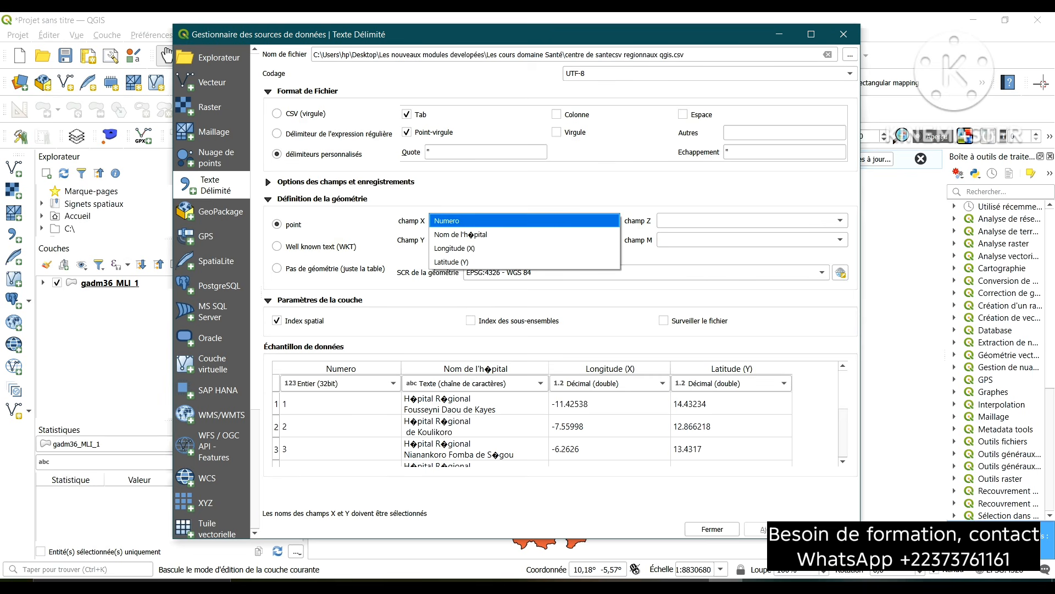
{"action": "key", "text": "Down"}
{"action": "key", "text": "Down"}
{"action": "key", "text": "Return"}
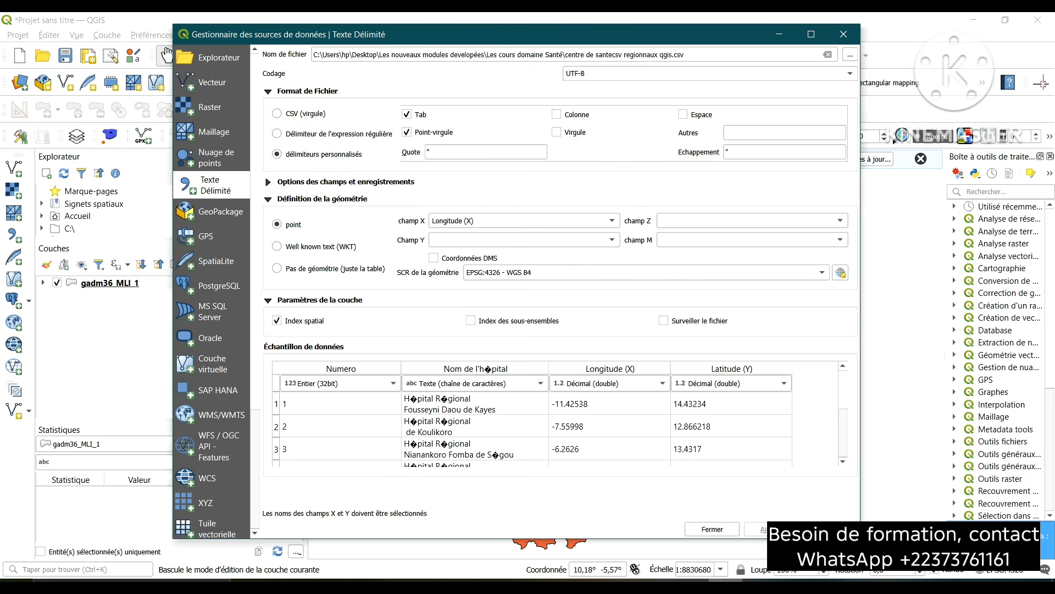
{"action": "left_click", "coordinate": [611, 239]}
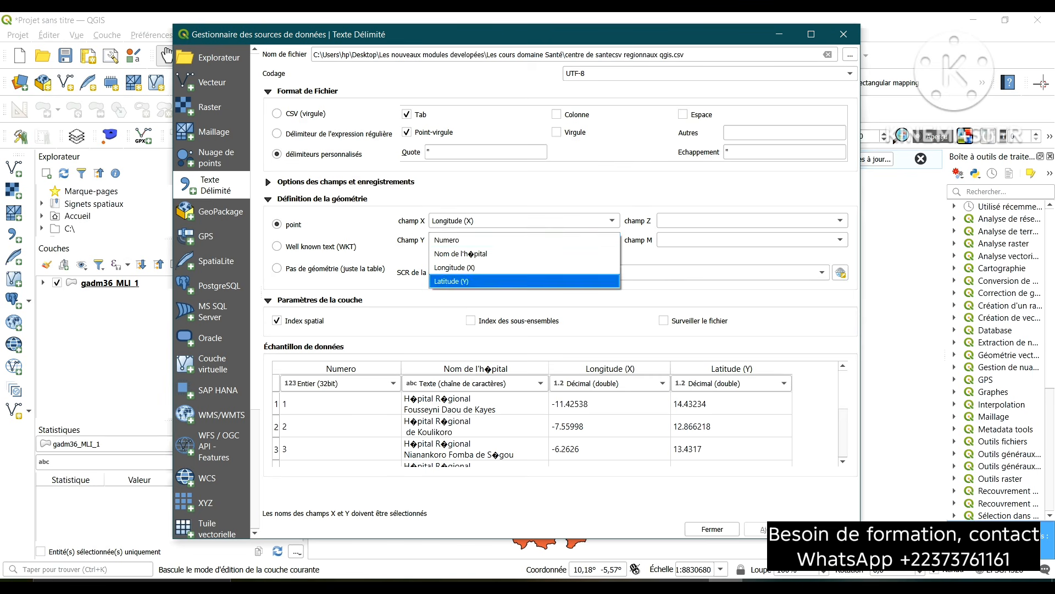
{"action": "left_click", "coordinate": [524, 282]}
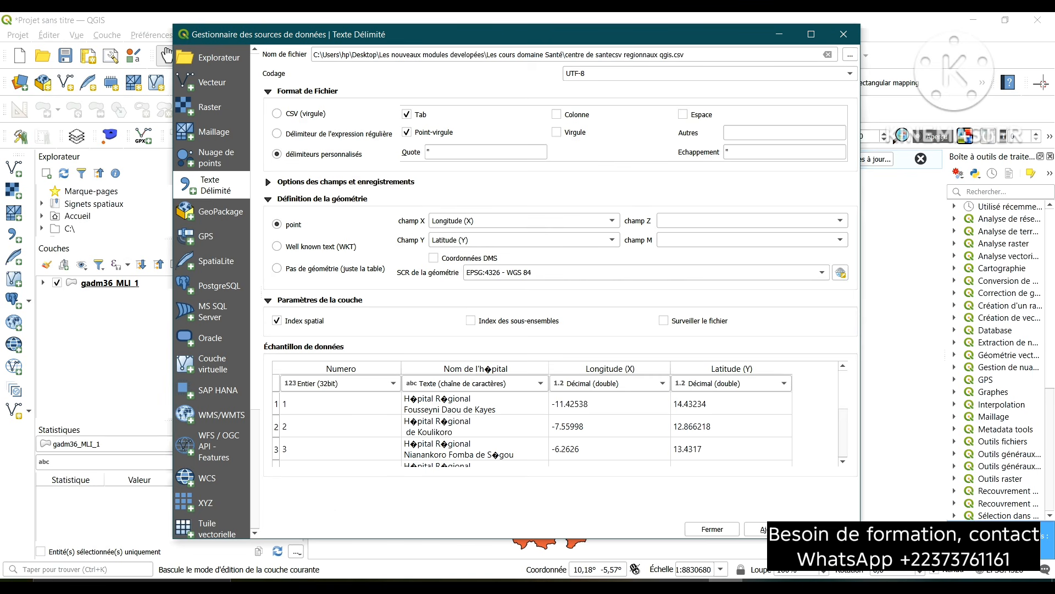
Choose EPSG:4326 - WGS 84 as the geometry CRS, add the hospital point layer and close the data source manager
{"action": "left_click", "coordinate": [821, 272]}
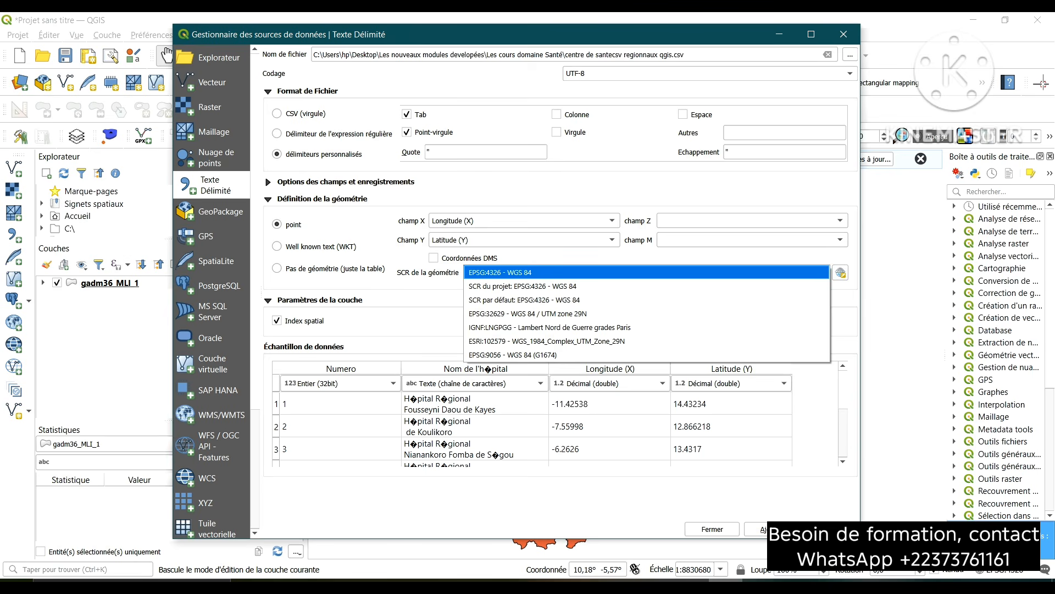
{"action": "key", "text": "Return"}
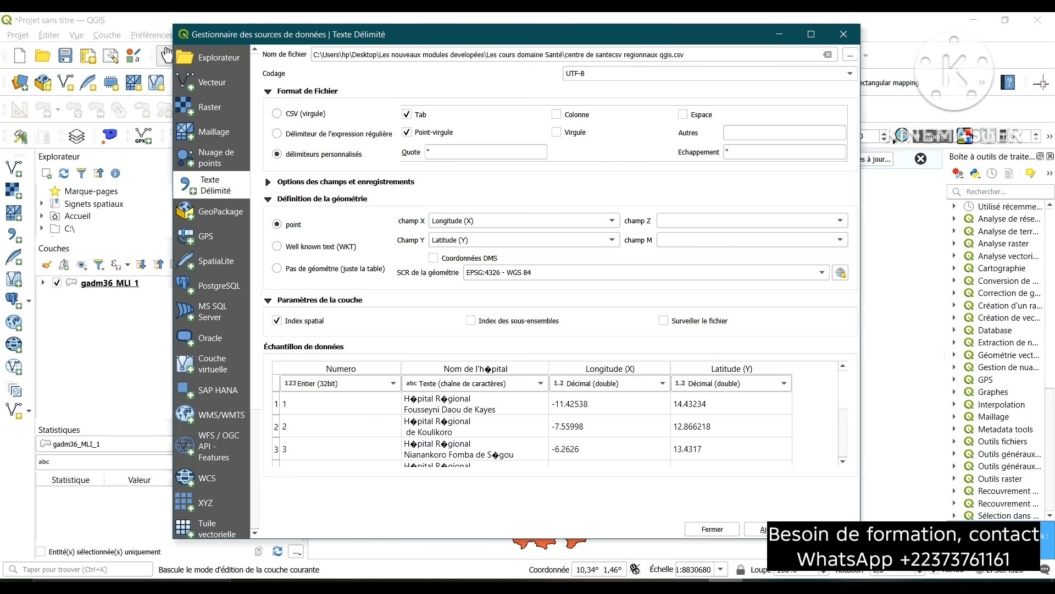
{"action": "left_click", "coordinate": [771, 529]}
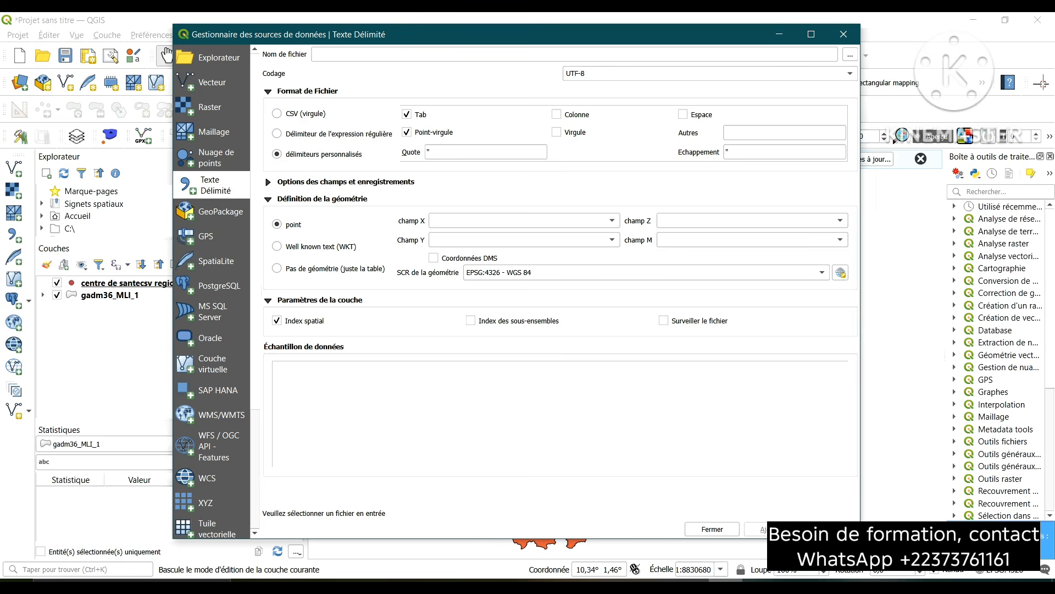
{"action": "left_click", "coordinate": [713, 529]}
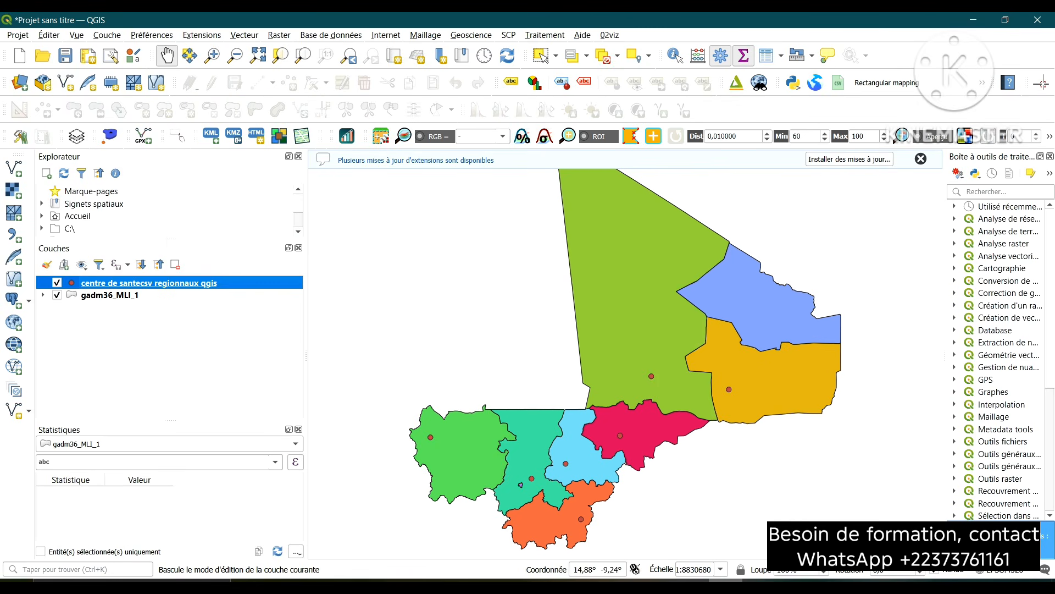
Hide the gadm36_MLI_1 regions to check the hospital points on their own, and show the regions again
{"action": "left_click", "coordinate": [57, 294]}
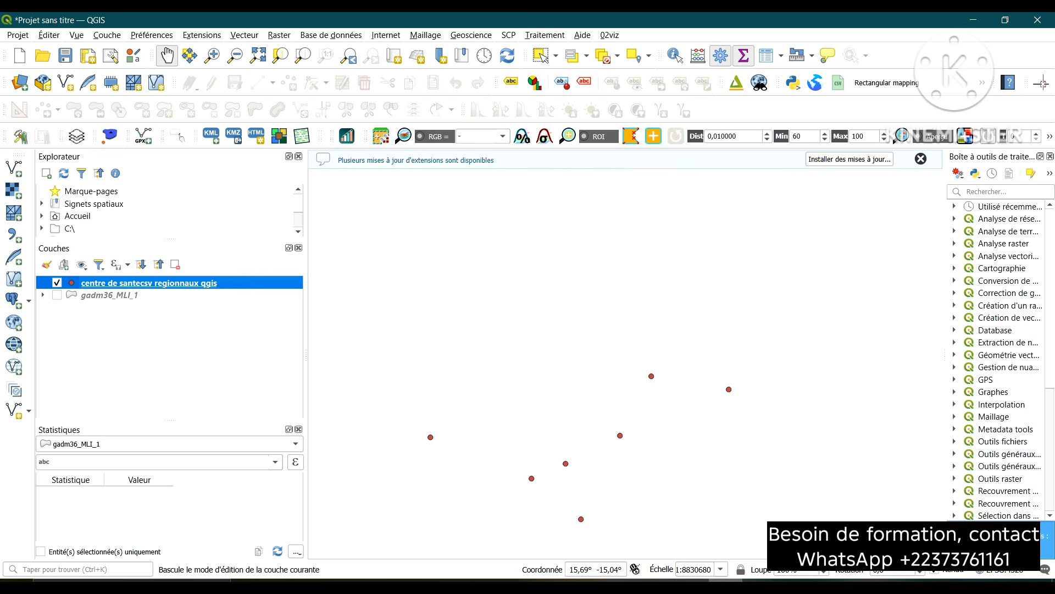
{"action": "left_click", "coordinate": [56, 294]}
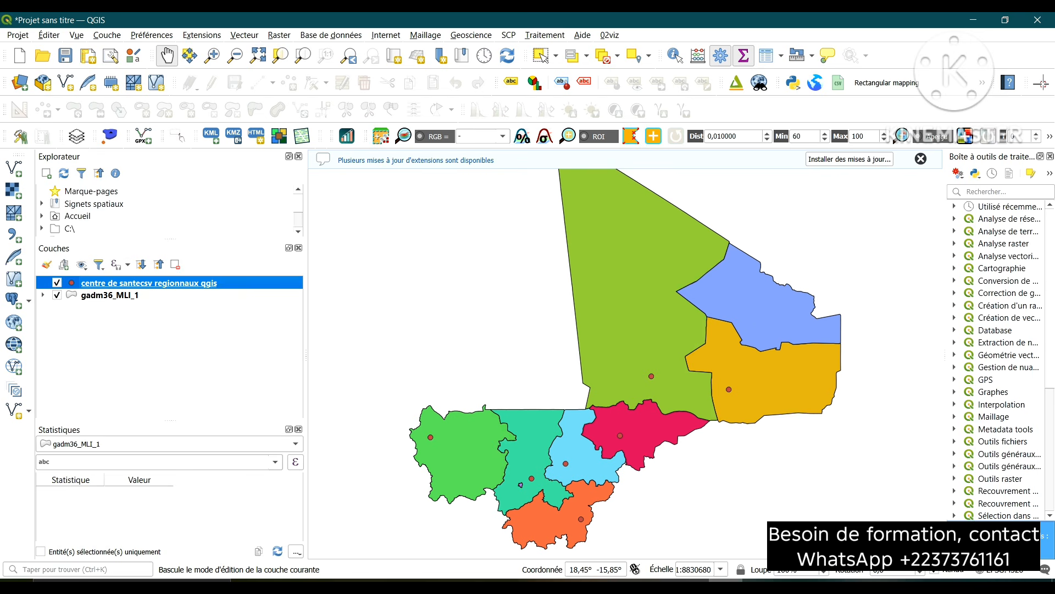
Open the symbology properties of the centre de santecsv regionnaux qgis layer and choose the topo hospital symbol
{"action": "right_click", "coordinate": [108, 283]}
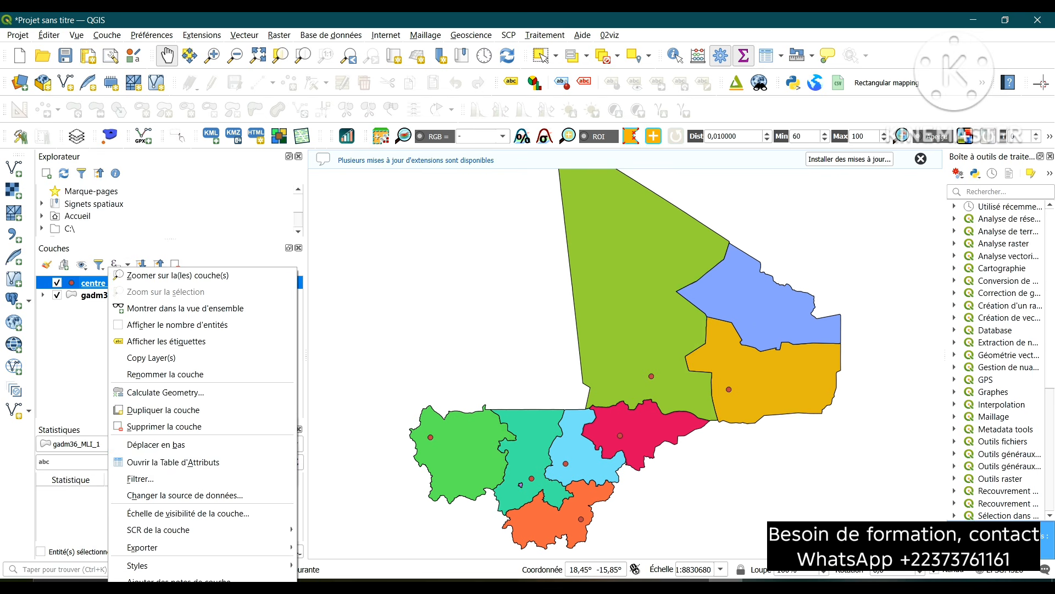
{"action": "key", "text": "Escape"}
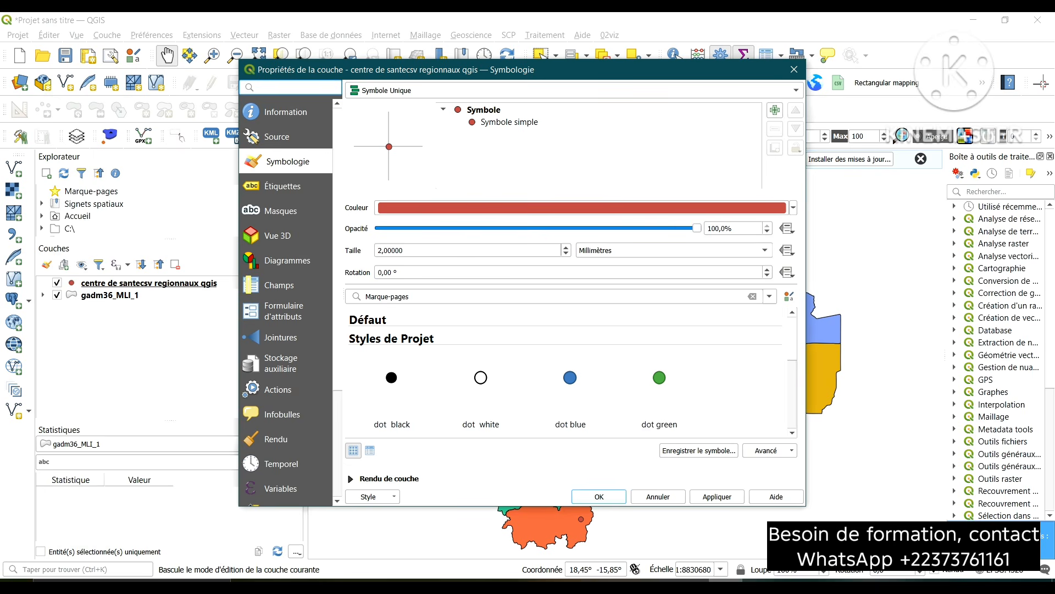
{"action": "scroll", "coordinate": [566, 374], "scroll_direction": "down", "scroll_amount": 2}
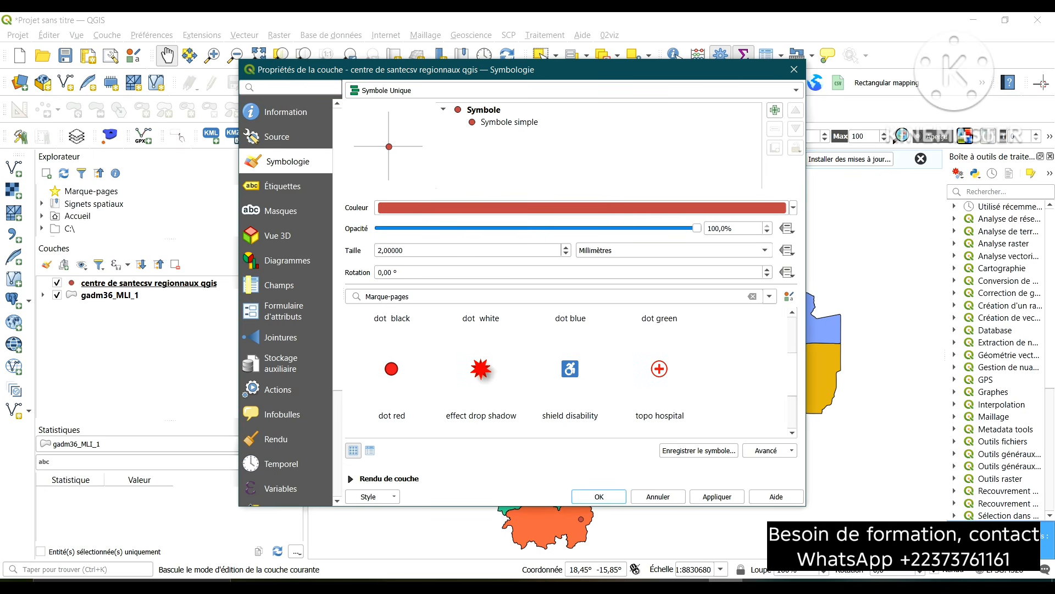
{"action": "left_click", "coordinate": [659, 368]}
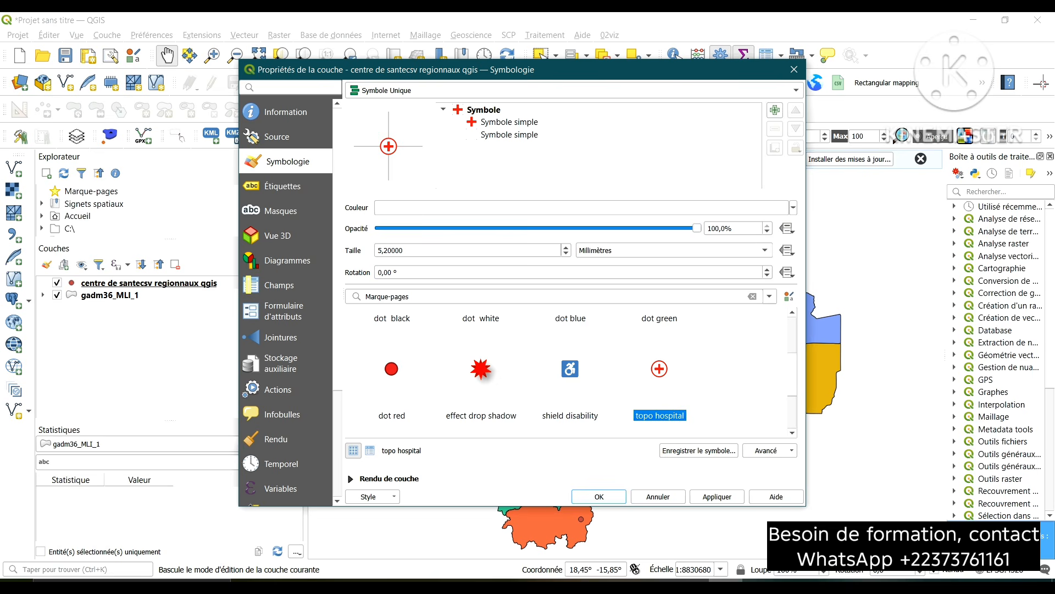
Set the hospital symbol's size to 8 millimetres, apply the symbology and close the layer properties
{"action": "left_click", "coordinate": [565, 254]}
{"action": "left_click", "coordinate": [565, 254]}
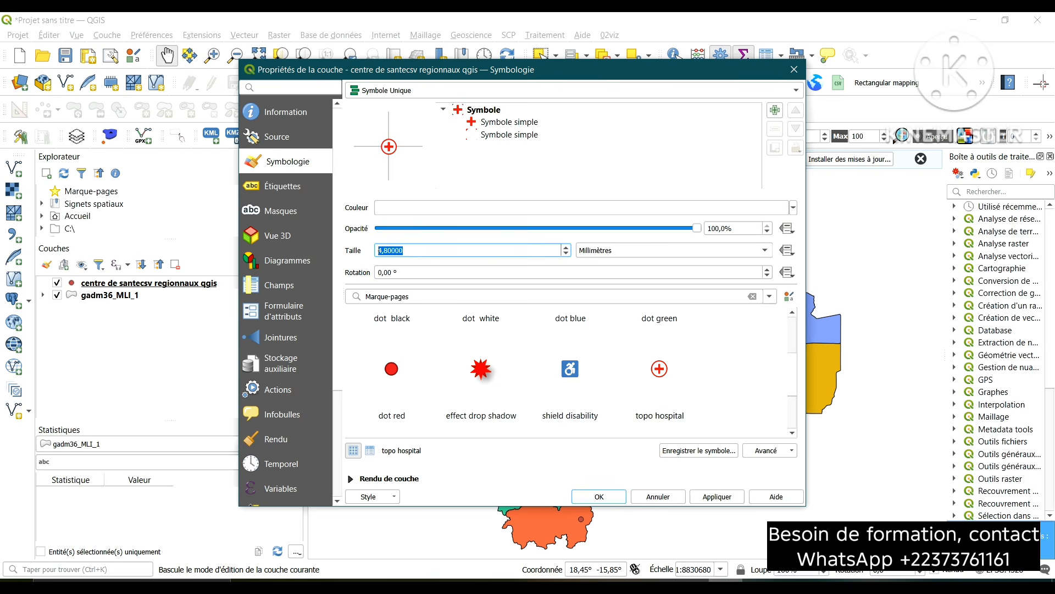
{"action": "type", "text": "8"}
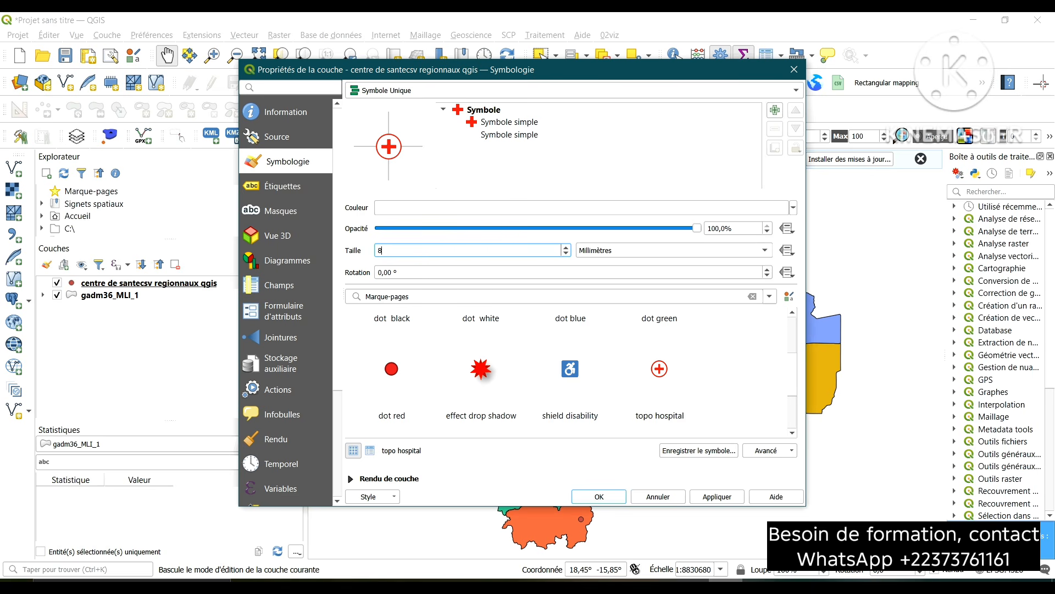
{"action": "left_click", "coordinate": [717, 496]}
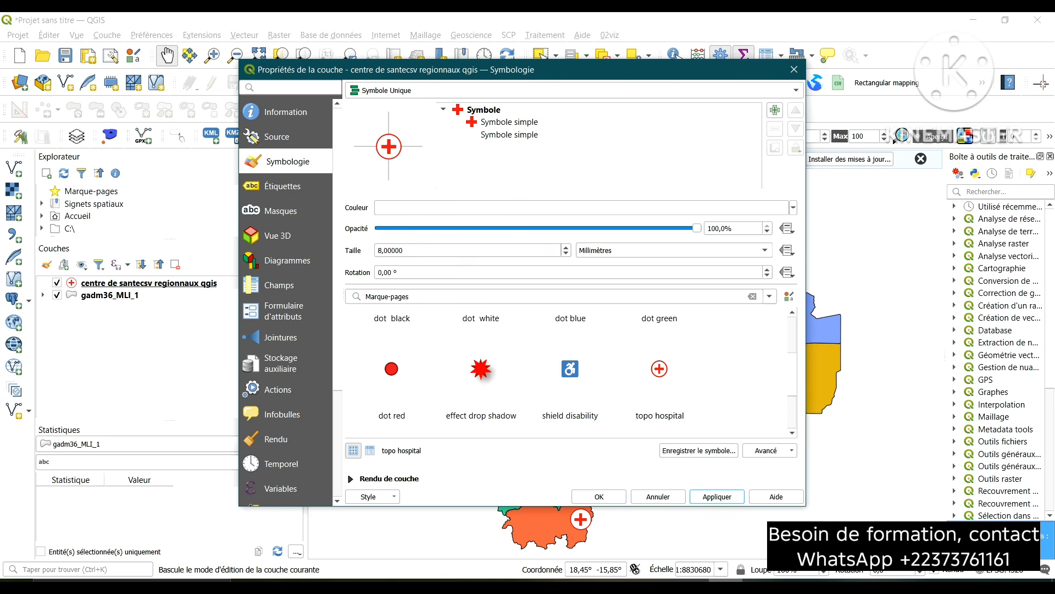
{"action": "left_click", "coordinate": [599, 496]}
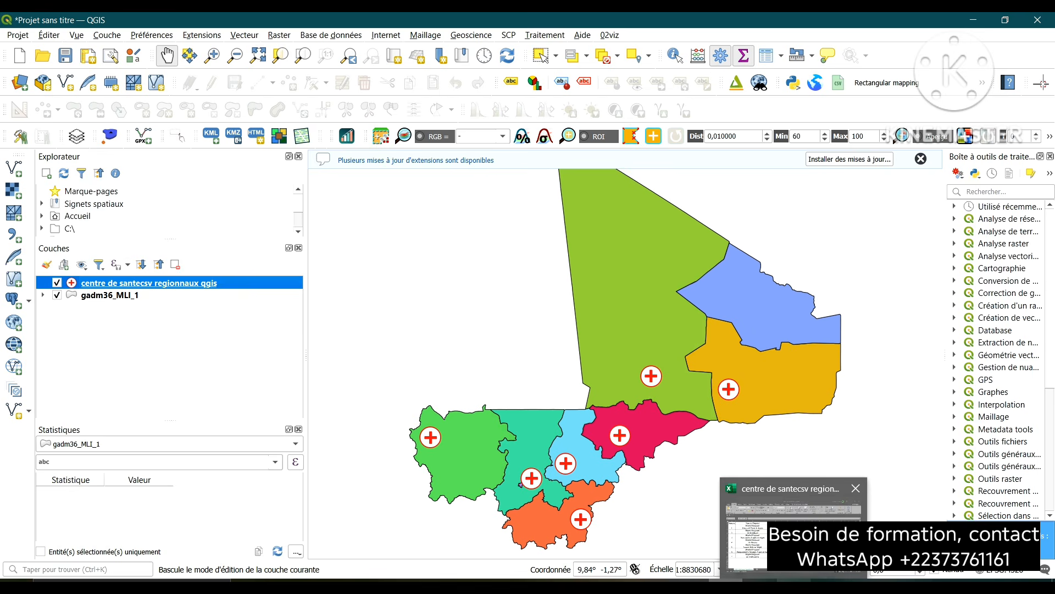
Switch to the PowerPoint presentation Exercice pratique Collecte de Données, deselect the text box and review the exercise instructions
{"action": "left_click", "coordinate": [759, 585]}
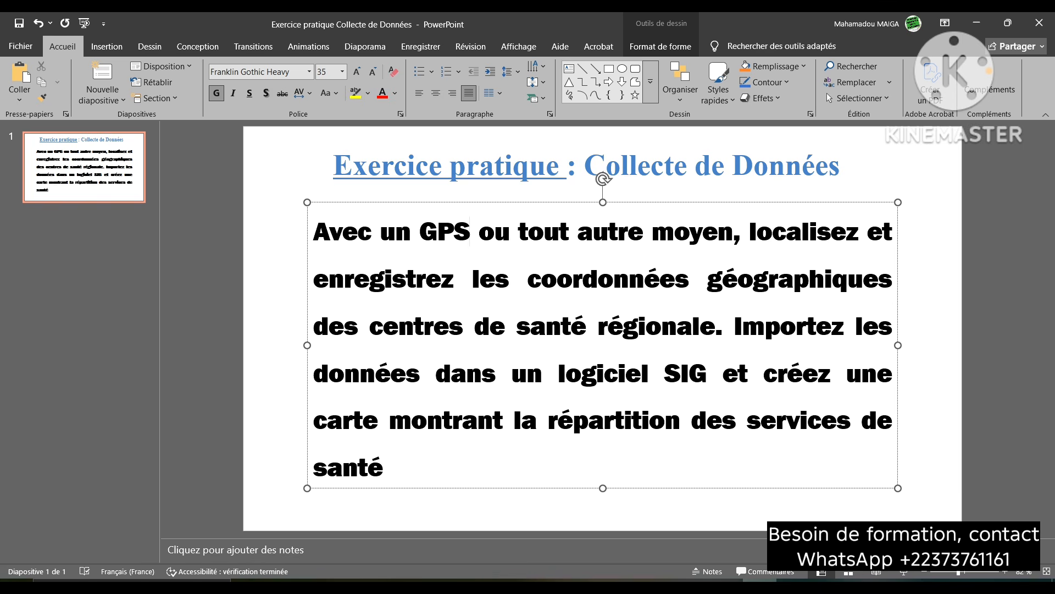
{"action": "key", "text": "Escape"}
{"action": "key", "text": "Escape"}
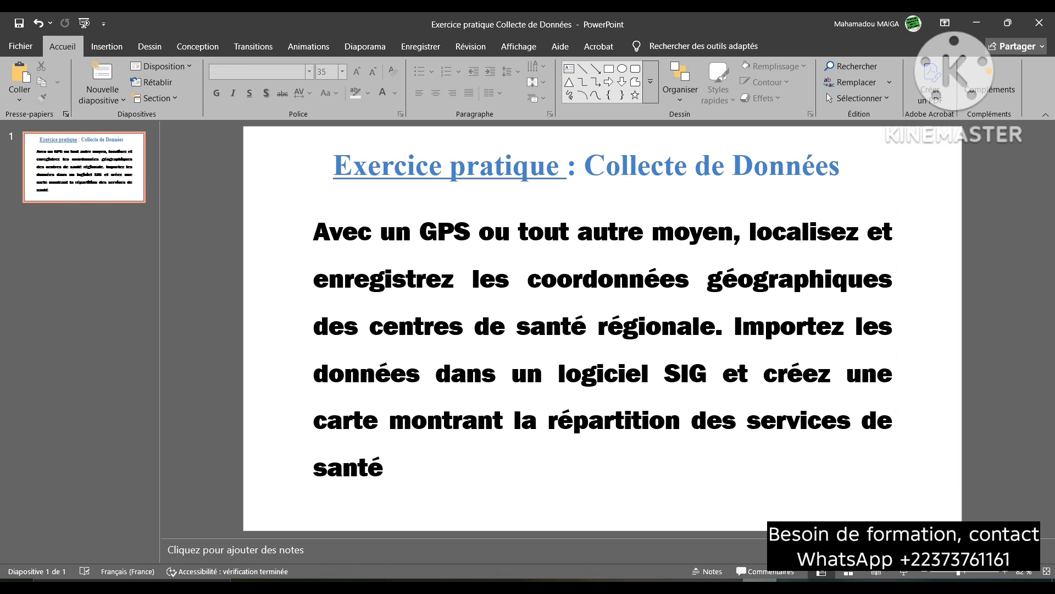
{"action": "mouse_move", "coordinate": [794, 589]}
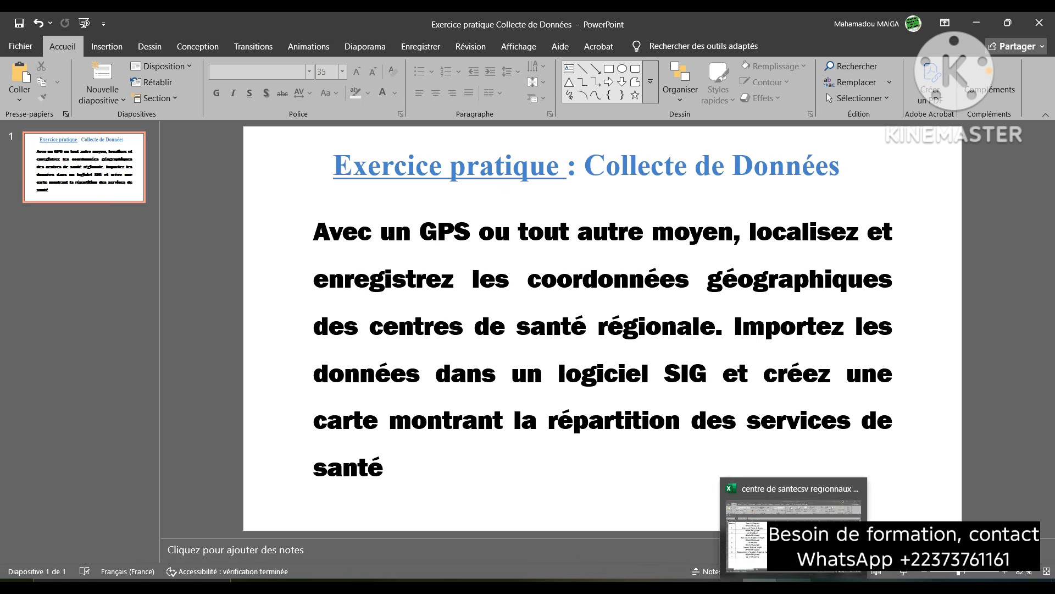